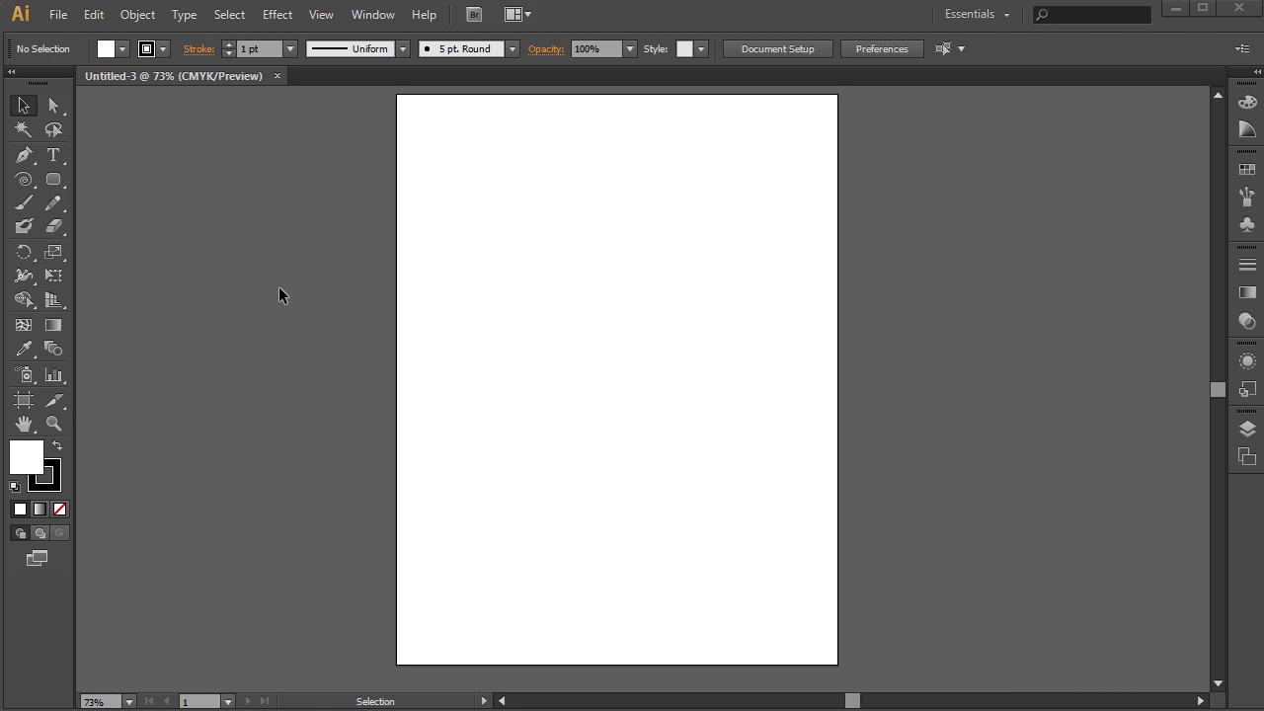
Step: Select the Spiral Tool from the line segment tool group
left_click(24, 179)
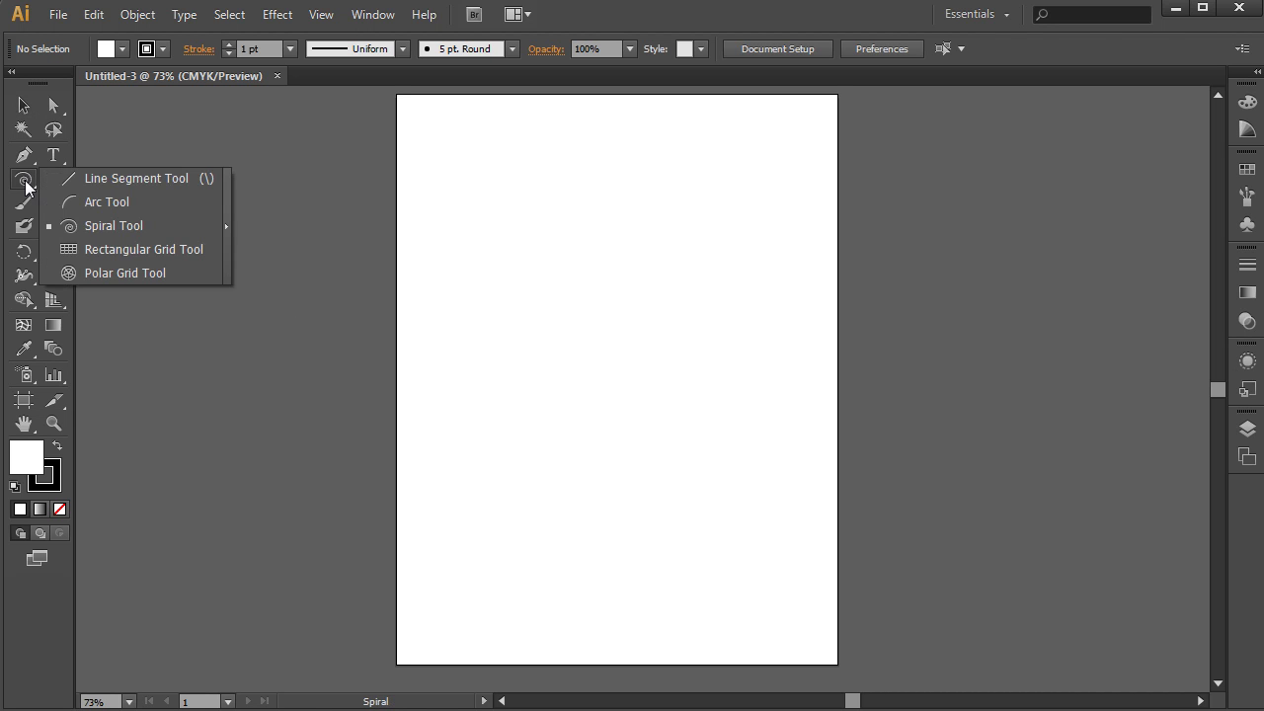
left_click(106, 229)
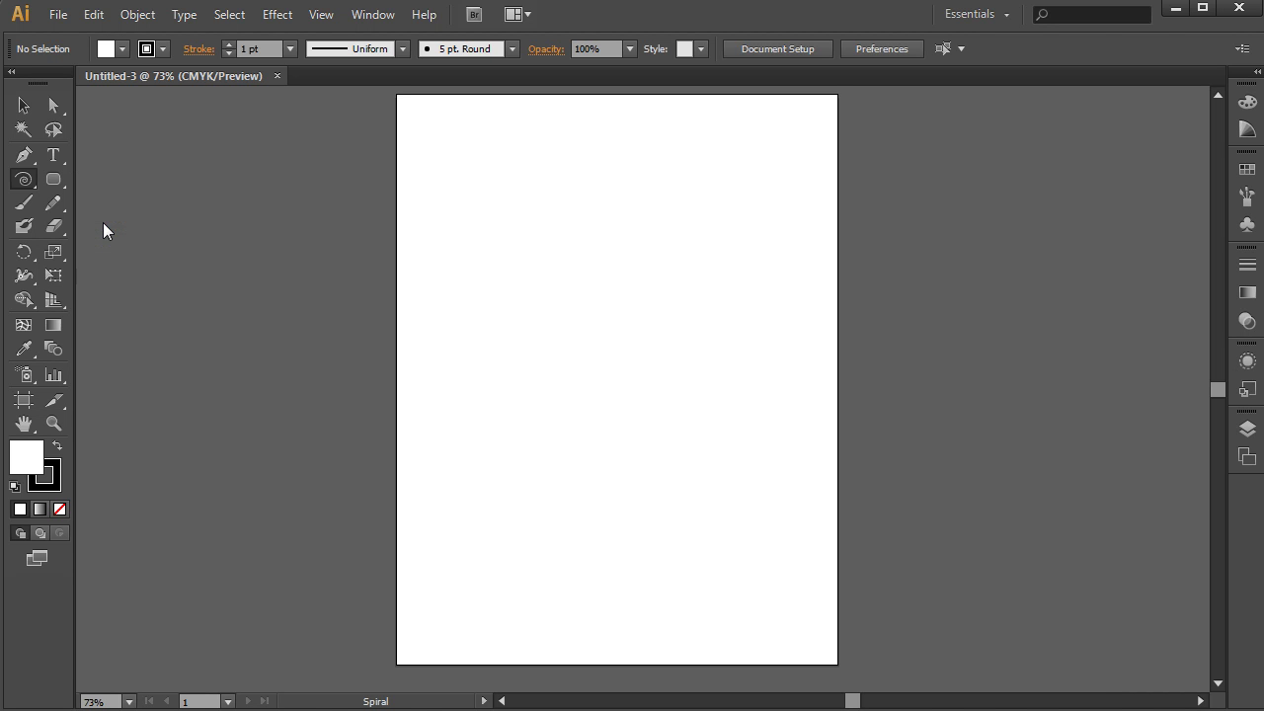
left_click(28, 186)
left_click(67, 178)
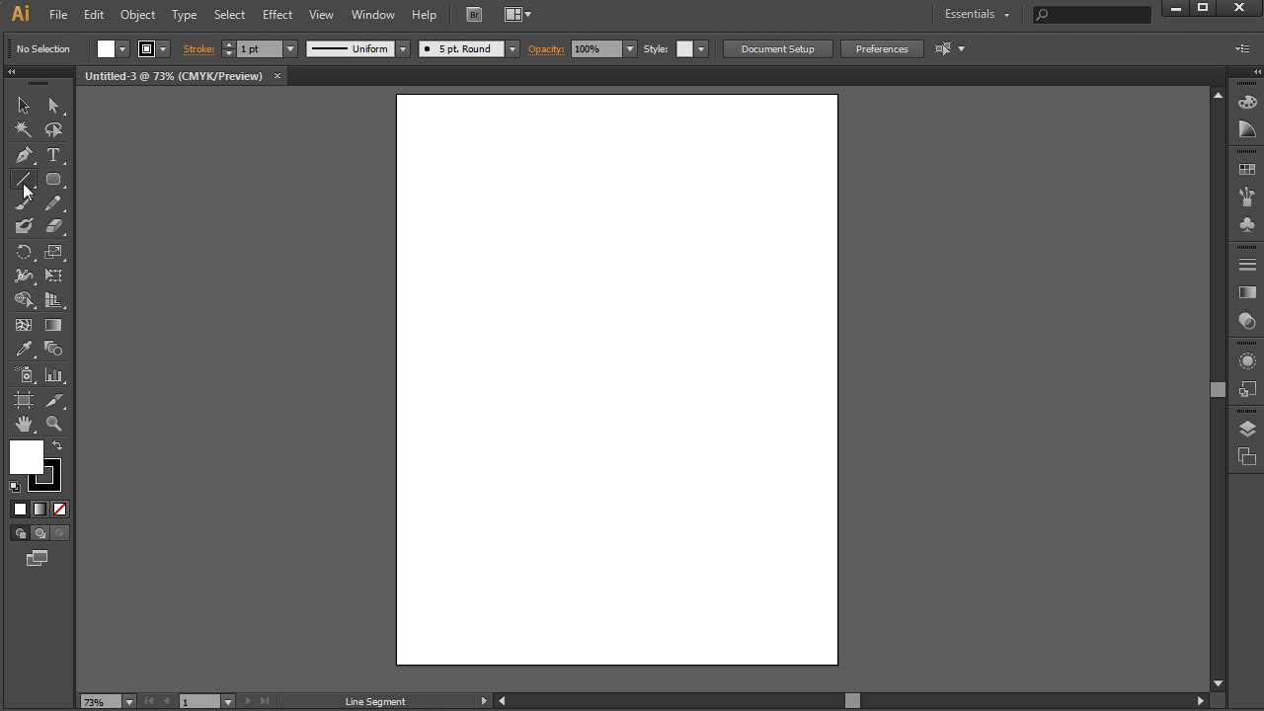
left_click(28, 184)
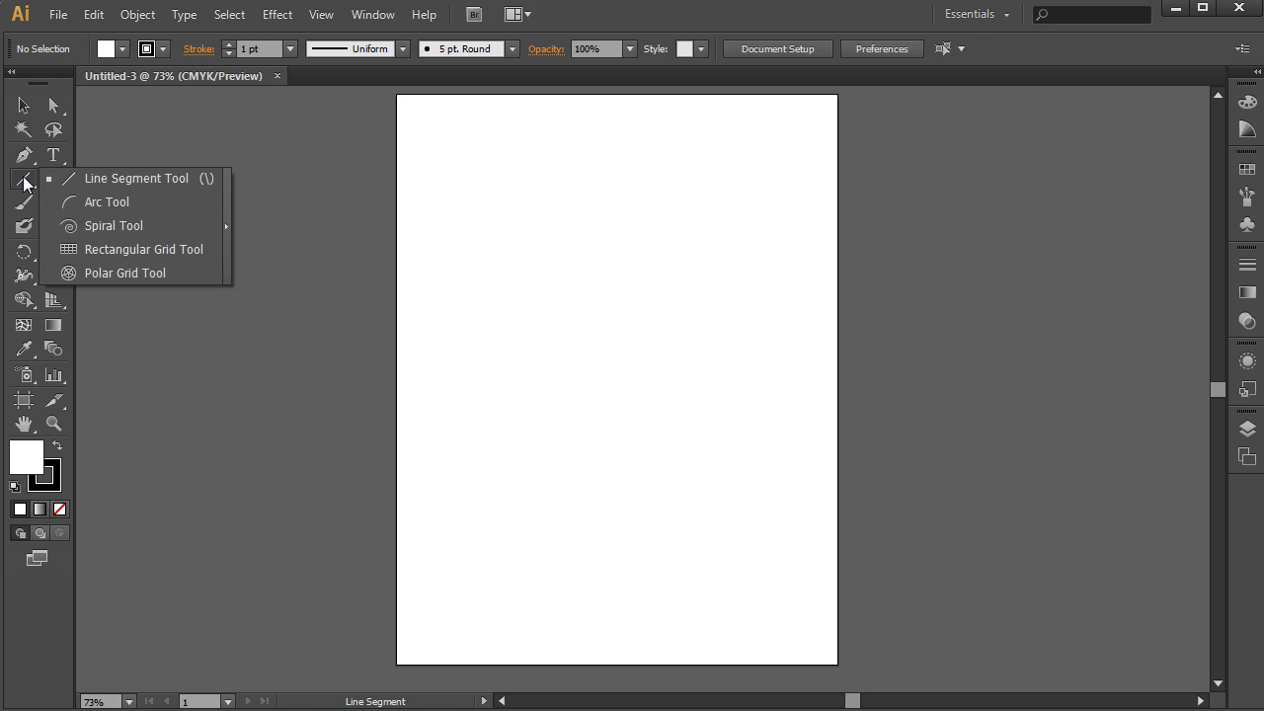
left_click(85, 225)
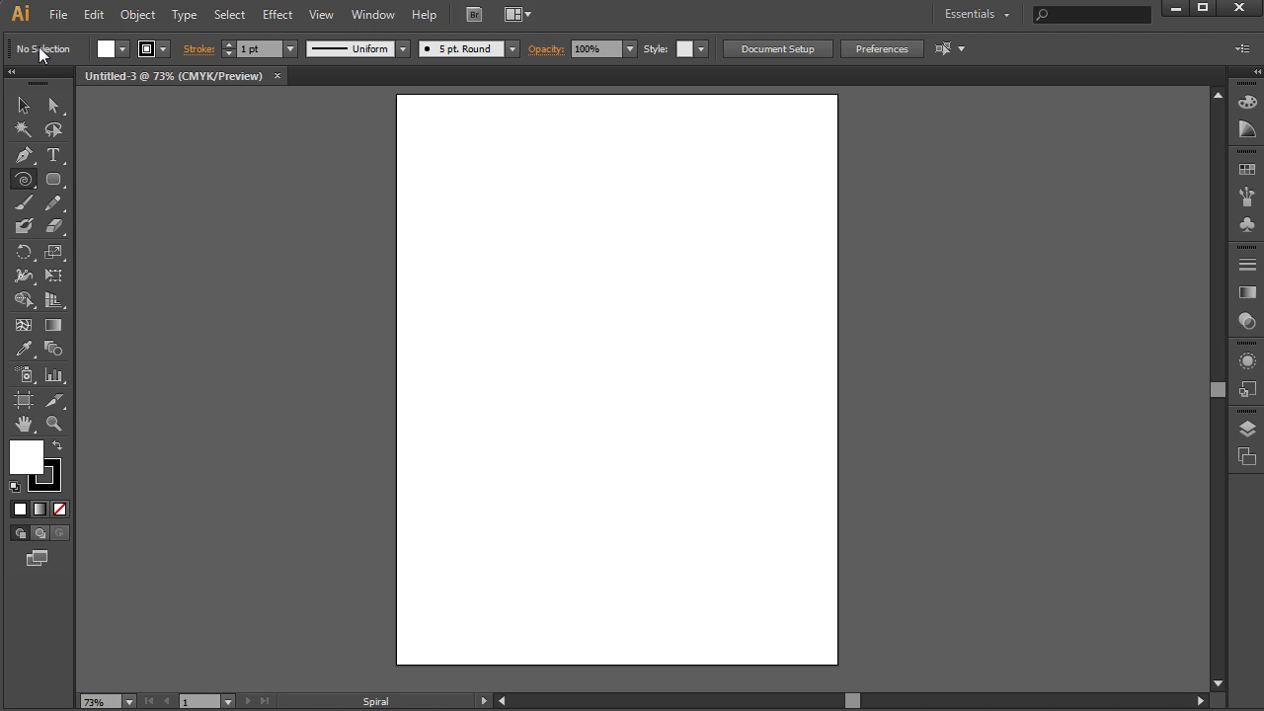
Step: Set Fill to None, Stroke to a purple swatch, and stroke weight to 2 pt
left_click(121, 49)
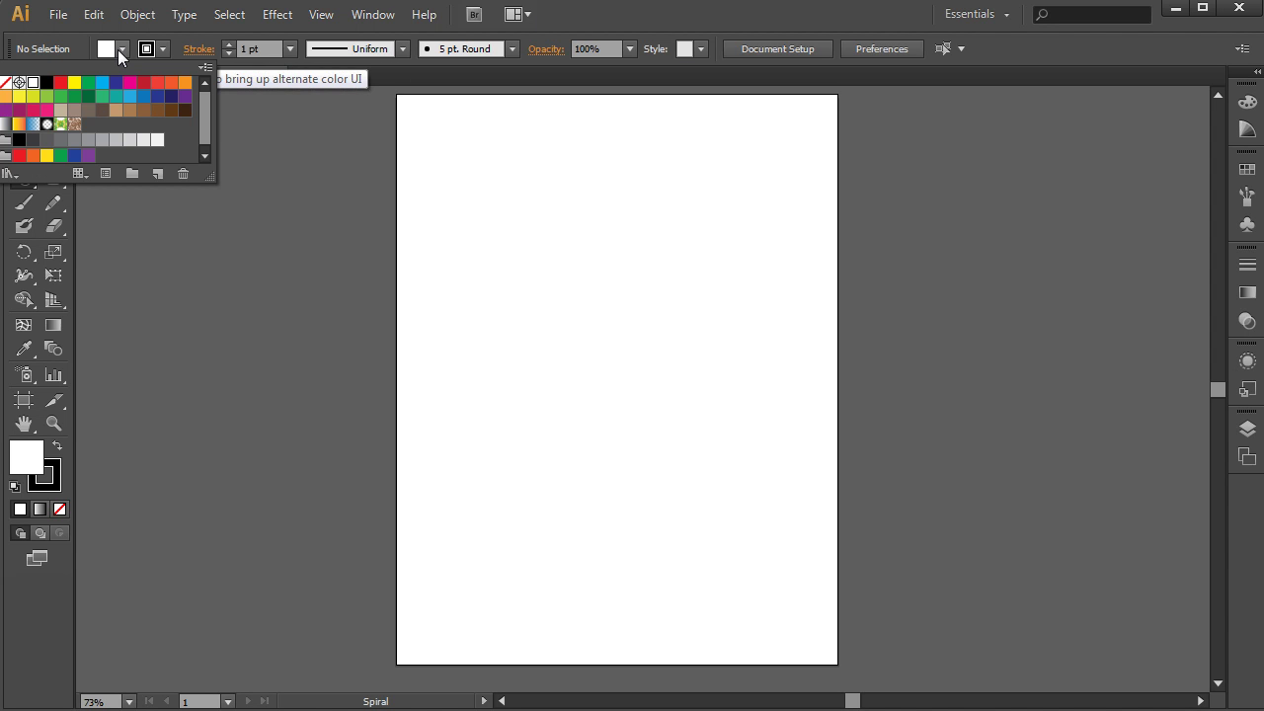
left_click(6, 83)
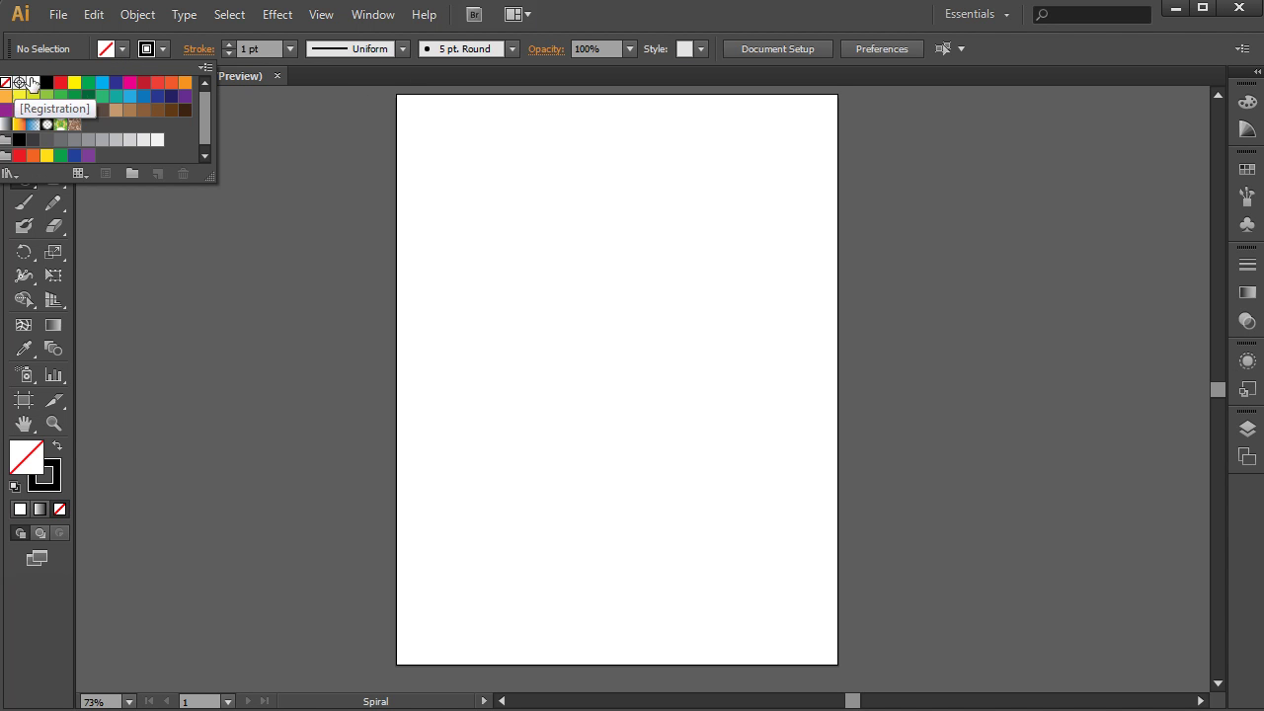
left_click(163, 48)
left_click(163, 48)
left_click(186, 97)
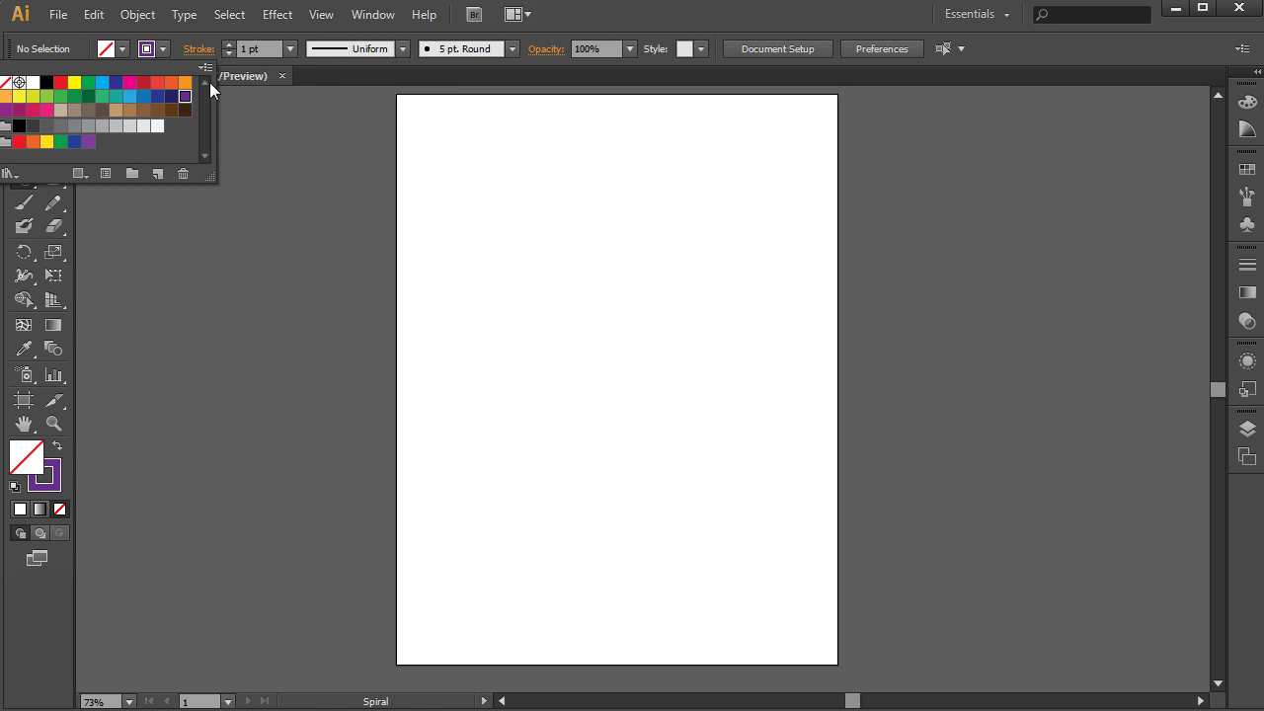
left_click(229, 45)
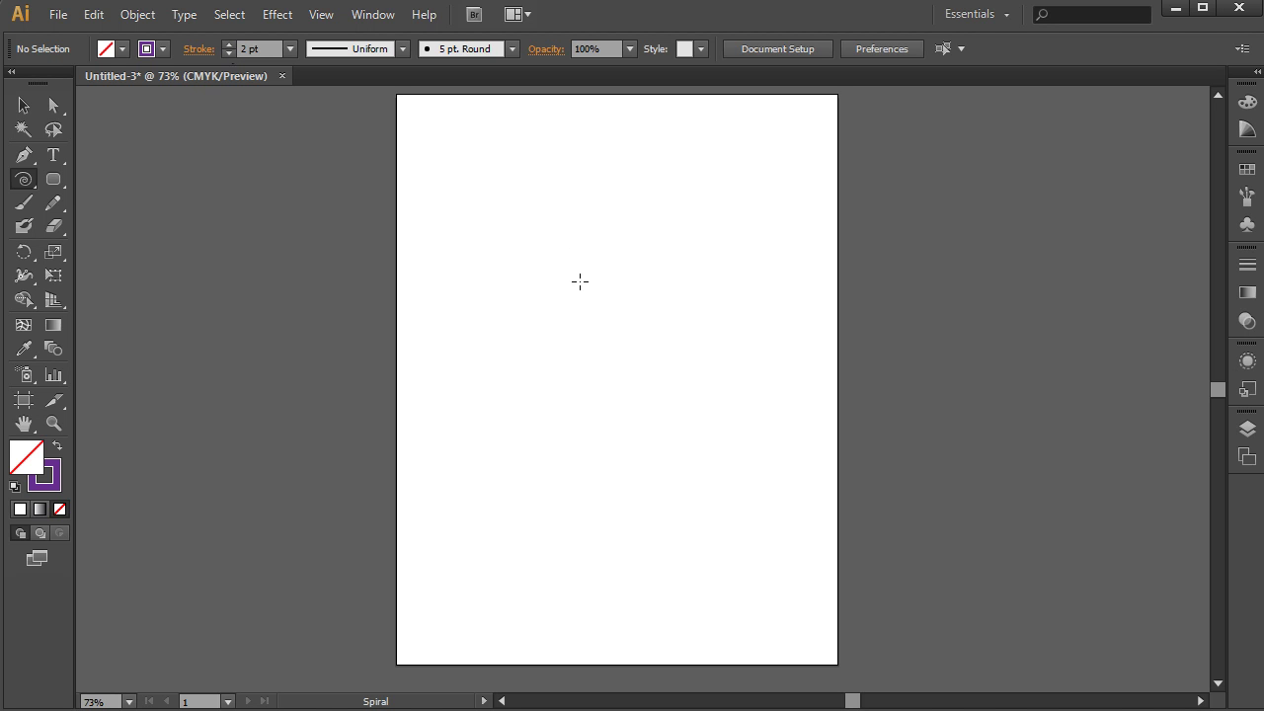
Step: Drag out a spiral about 166 × 159 pt, a little left of the page centre
left_click_drag(580, 281, 629, 344)
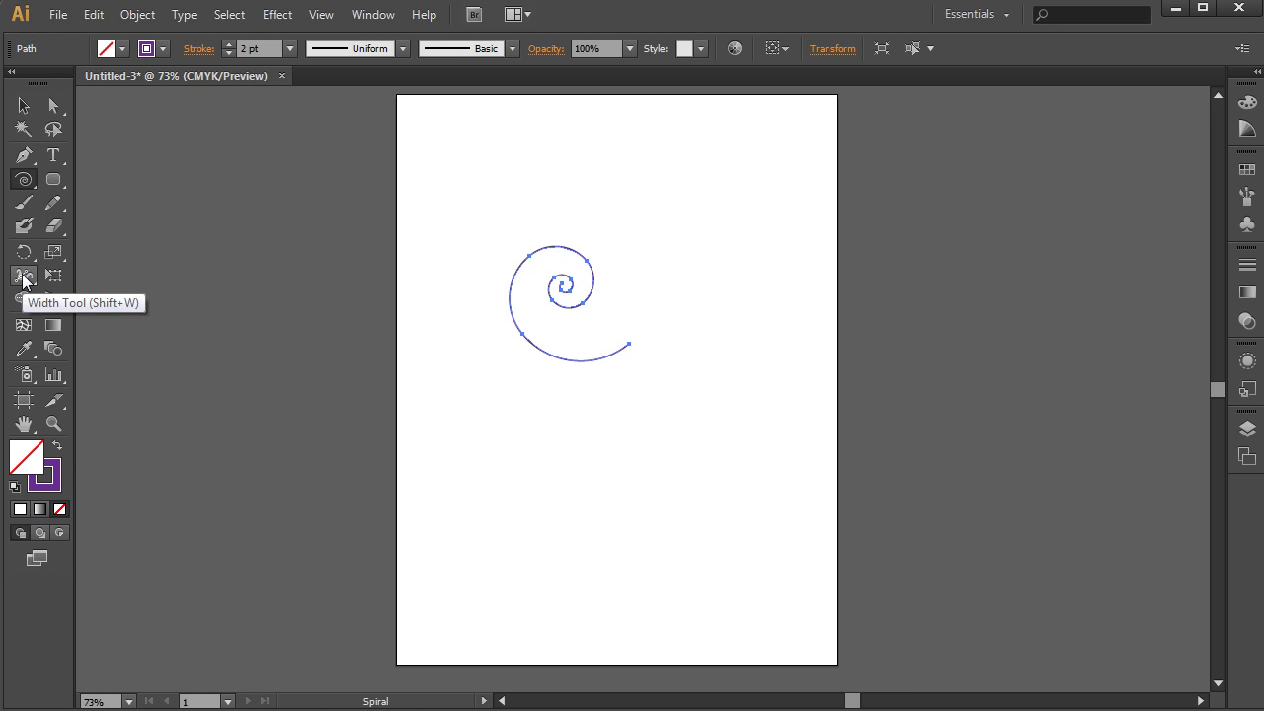
Step: Widen the spiral's stroke to about 28 pt with the Width Tool, tapering toward the ends
left_click(22, 279)
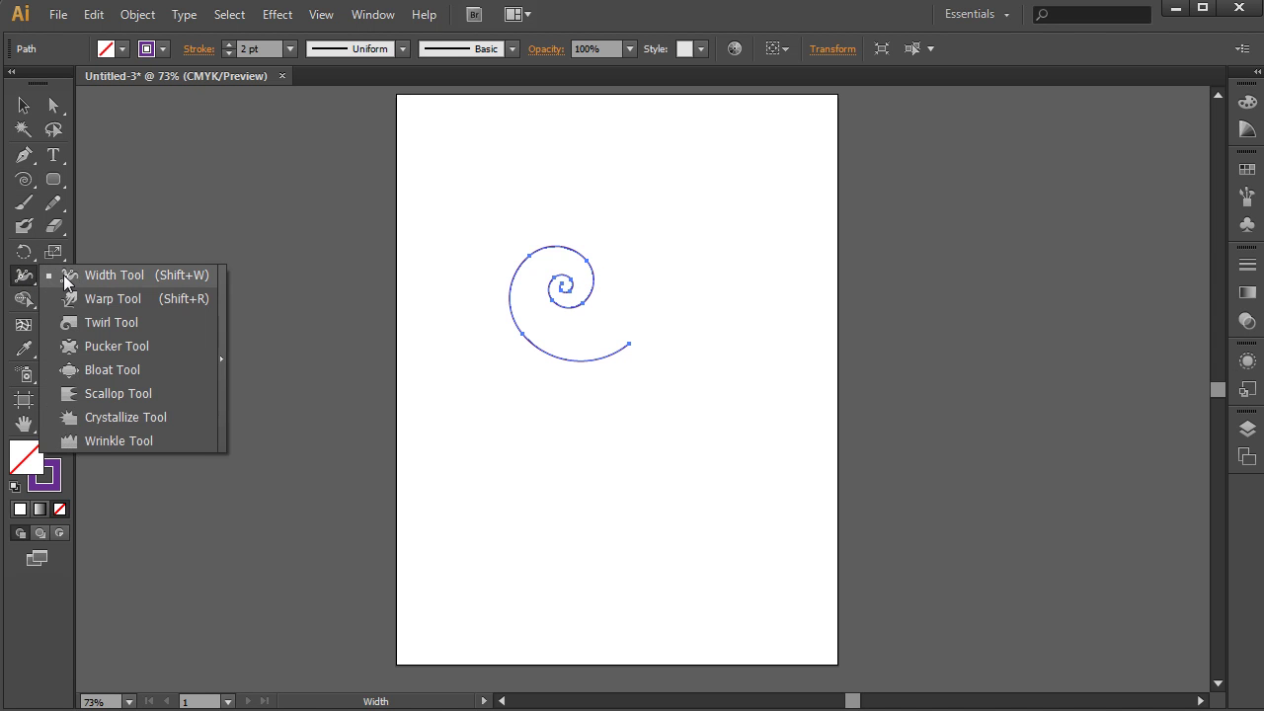
left_click(66, 277)
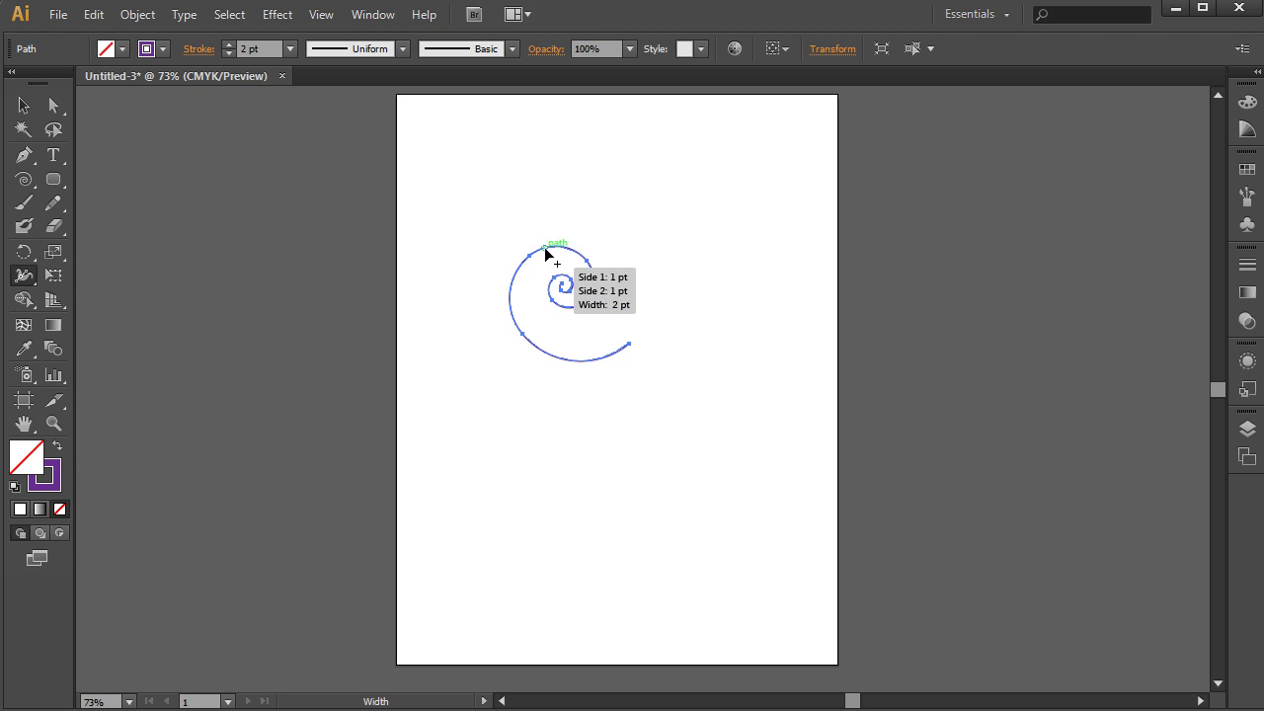
left_click_drag(544, 251, 538, 247)
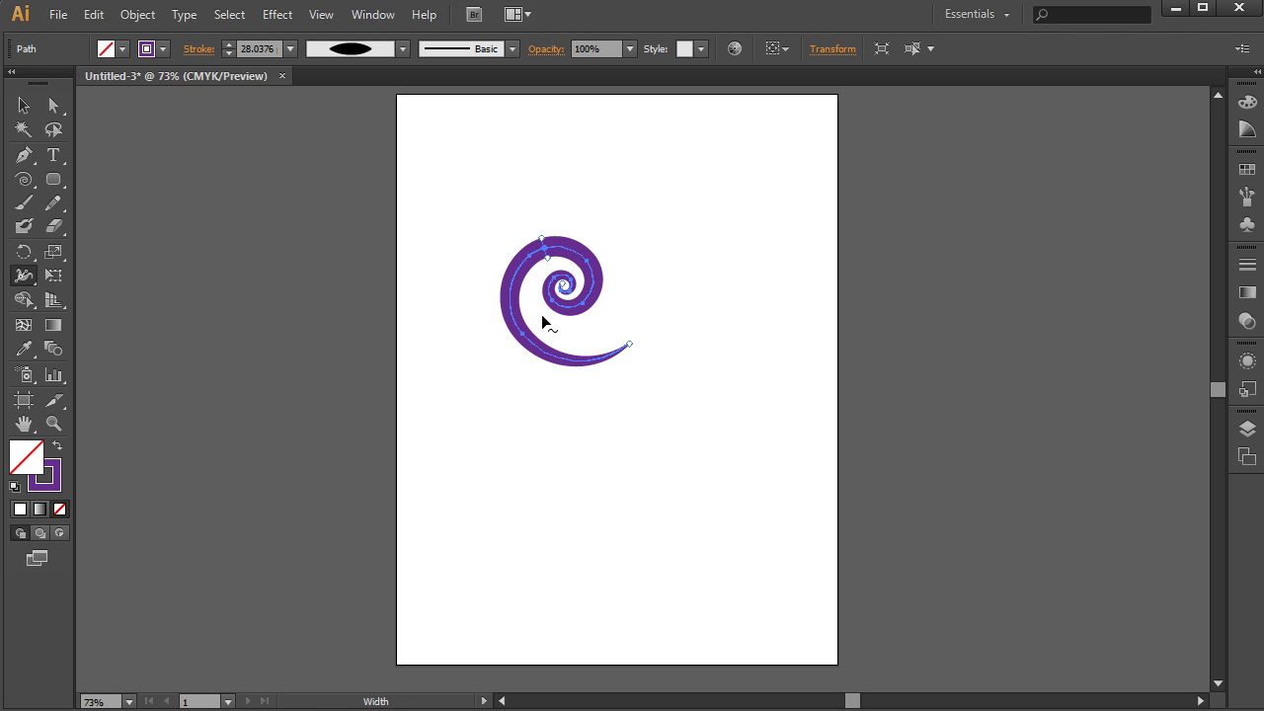
left_click(23, 104)
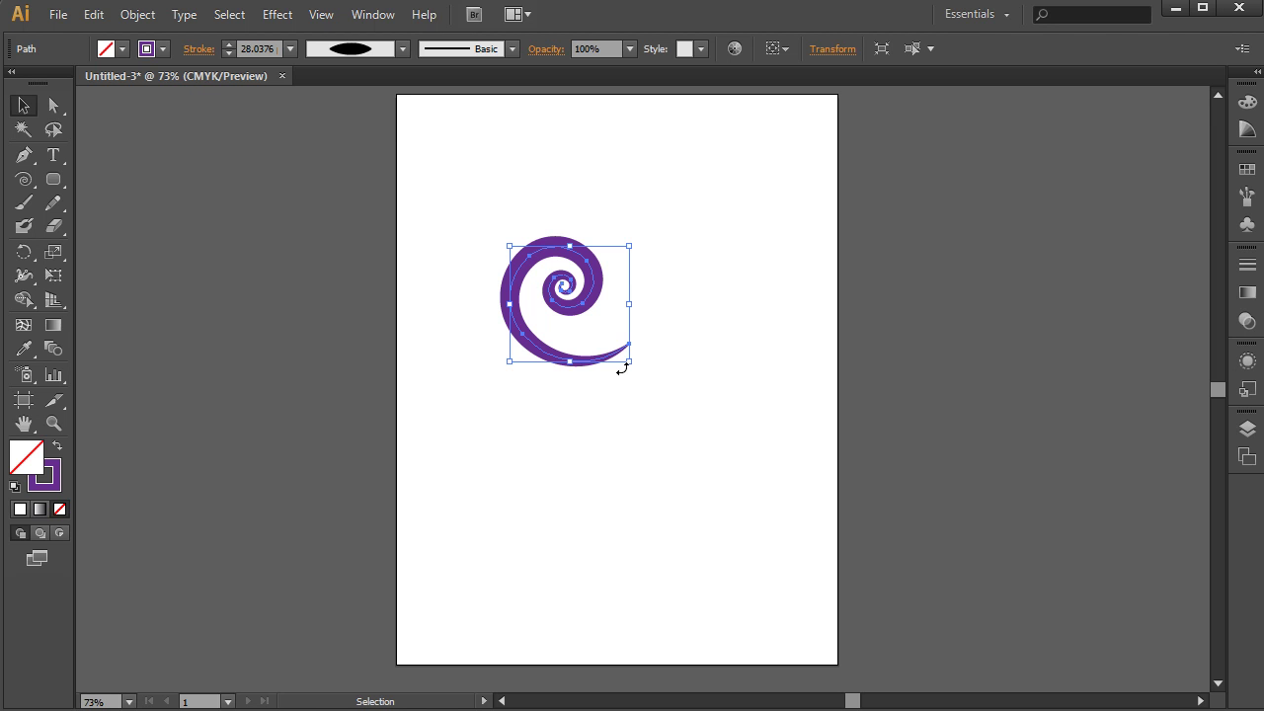
Step: Turn the spiral into a new pattern with Object > Pattern > Make, moving the notice aside
left_click(136, 15)
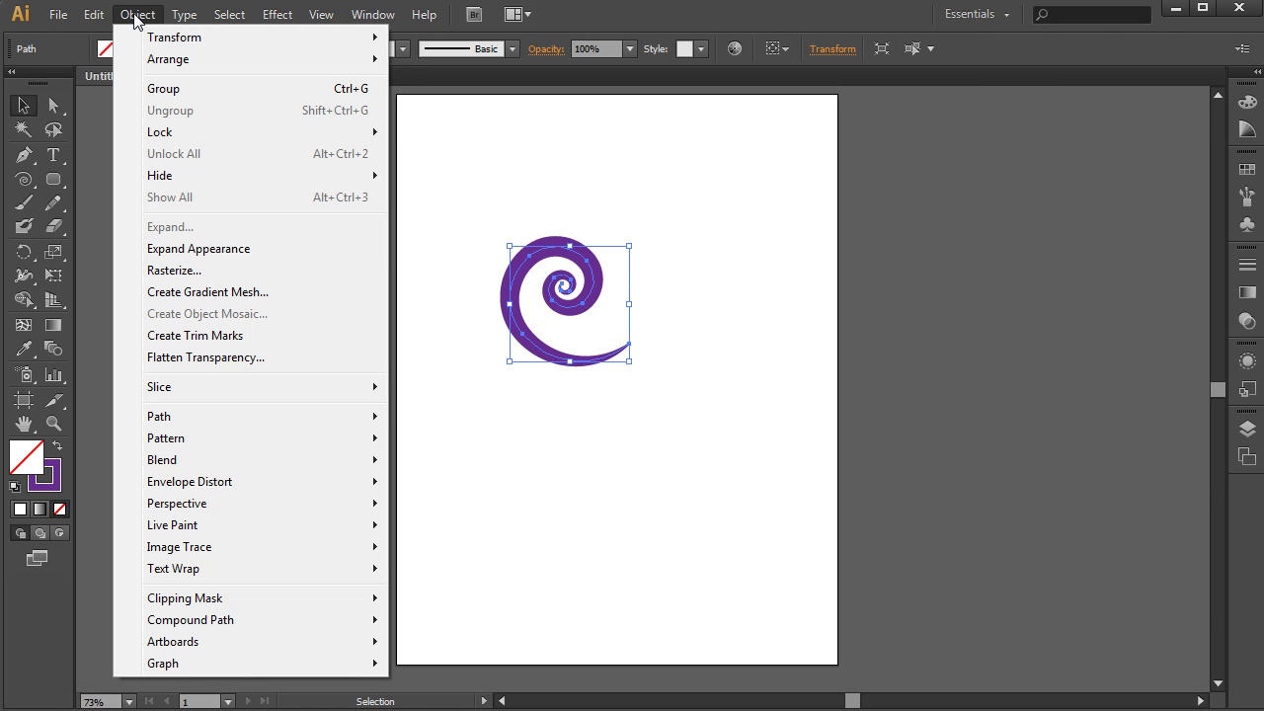
mouse_move(180, 441)
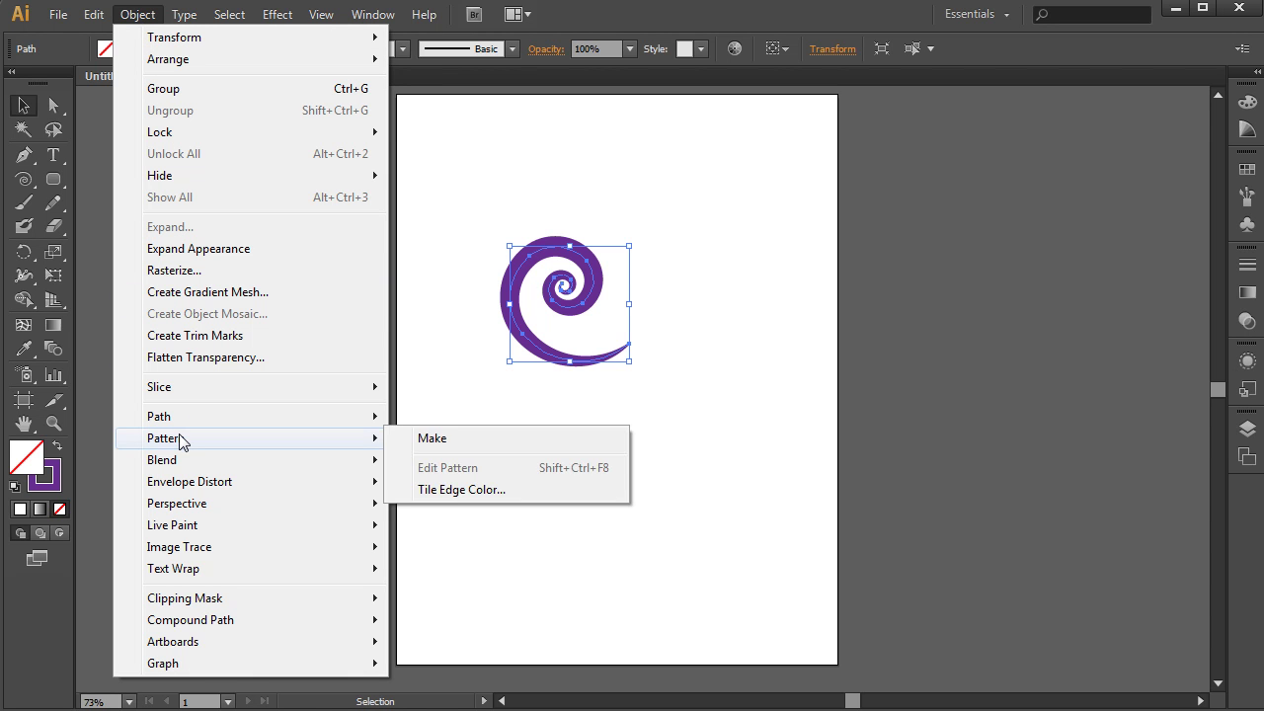
left_click(431, 438)
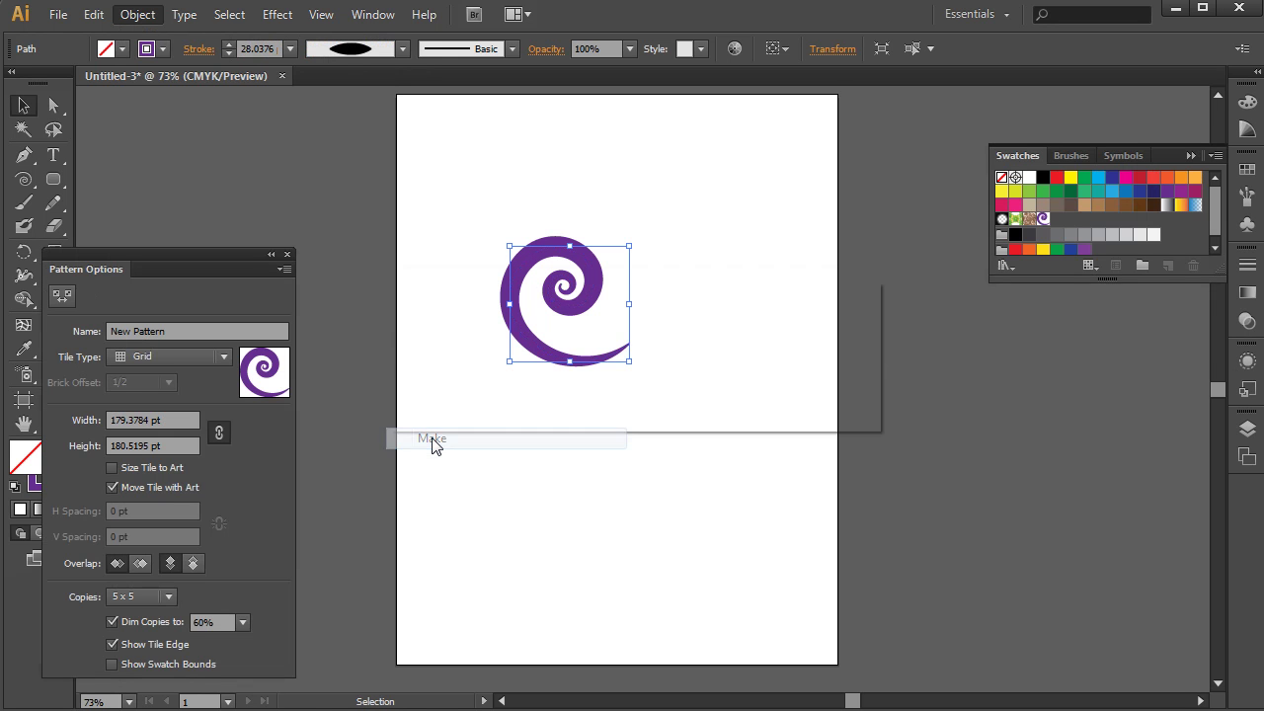
left_click_drag(522, 299, 462, 218)
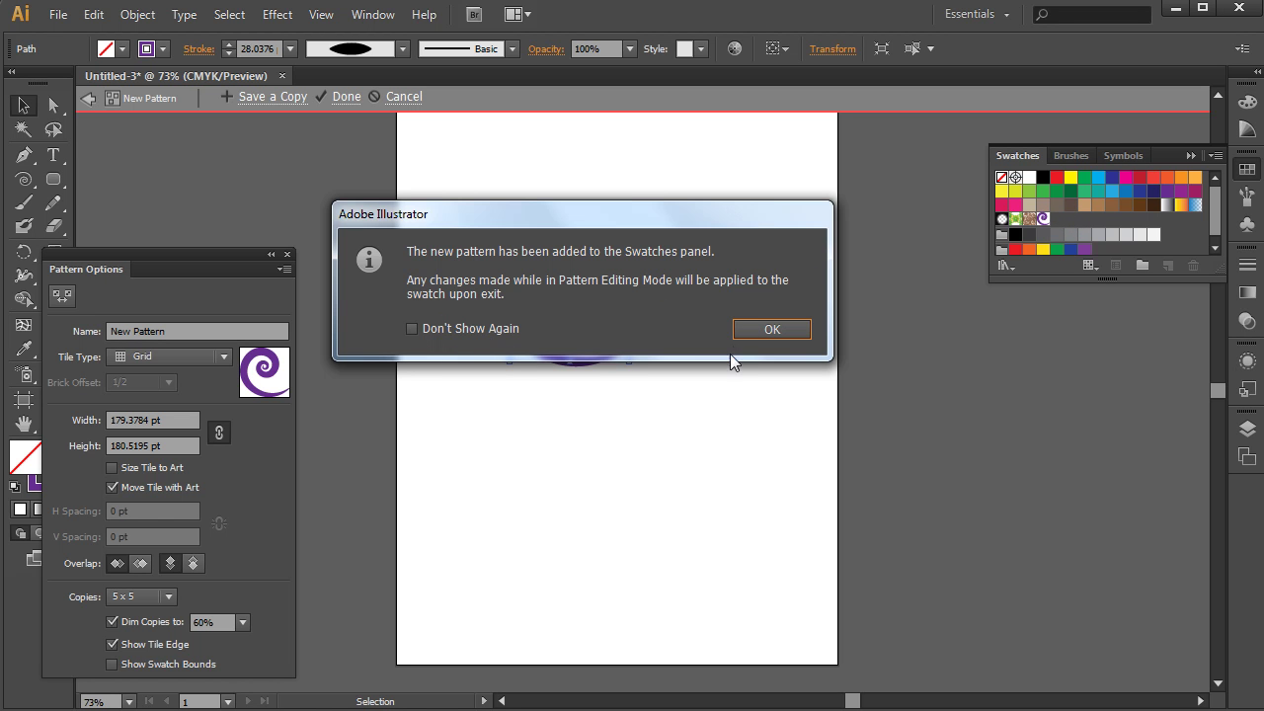
Step: Name the pattern 'Swirl Pattern' in the Pattern Options panel
left_click(751, 326)
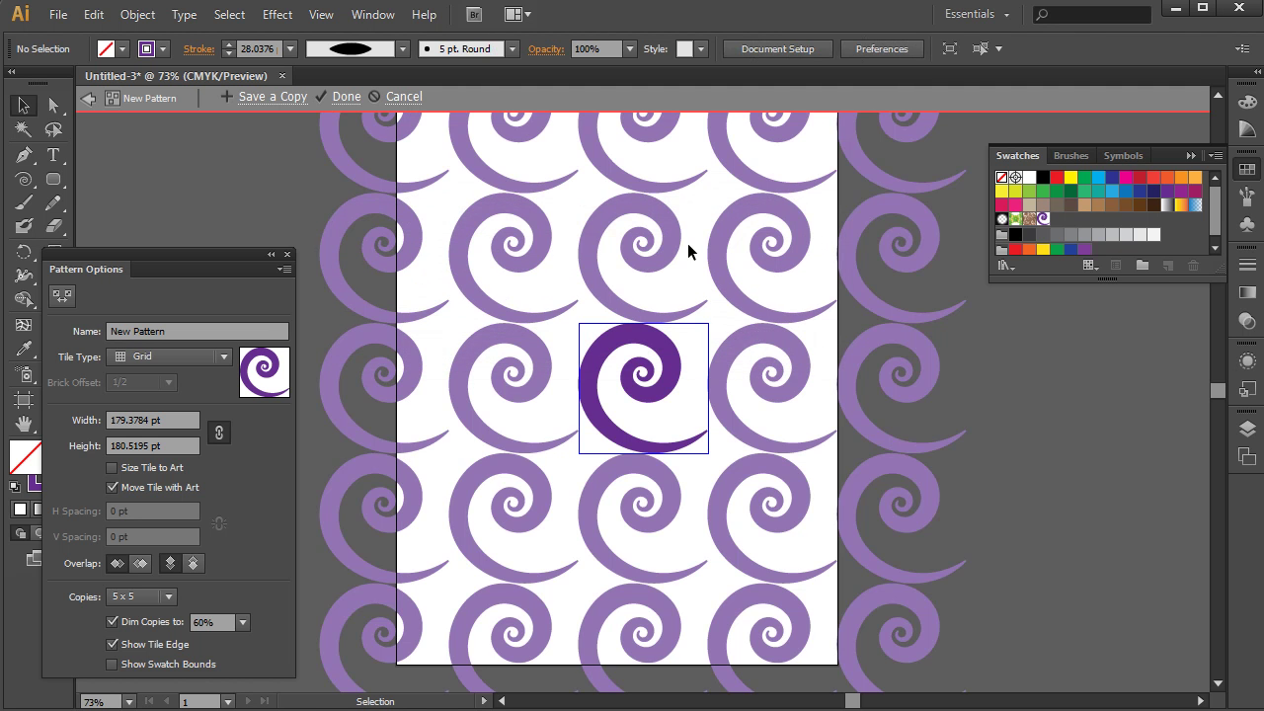
left_click_drag(182, 253, 988, 205)
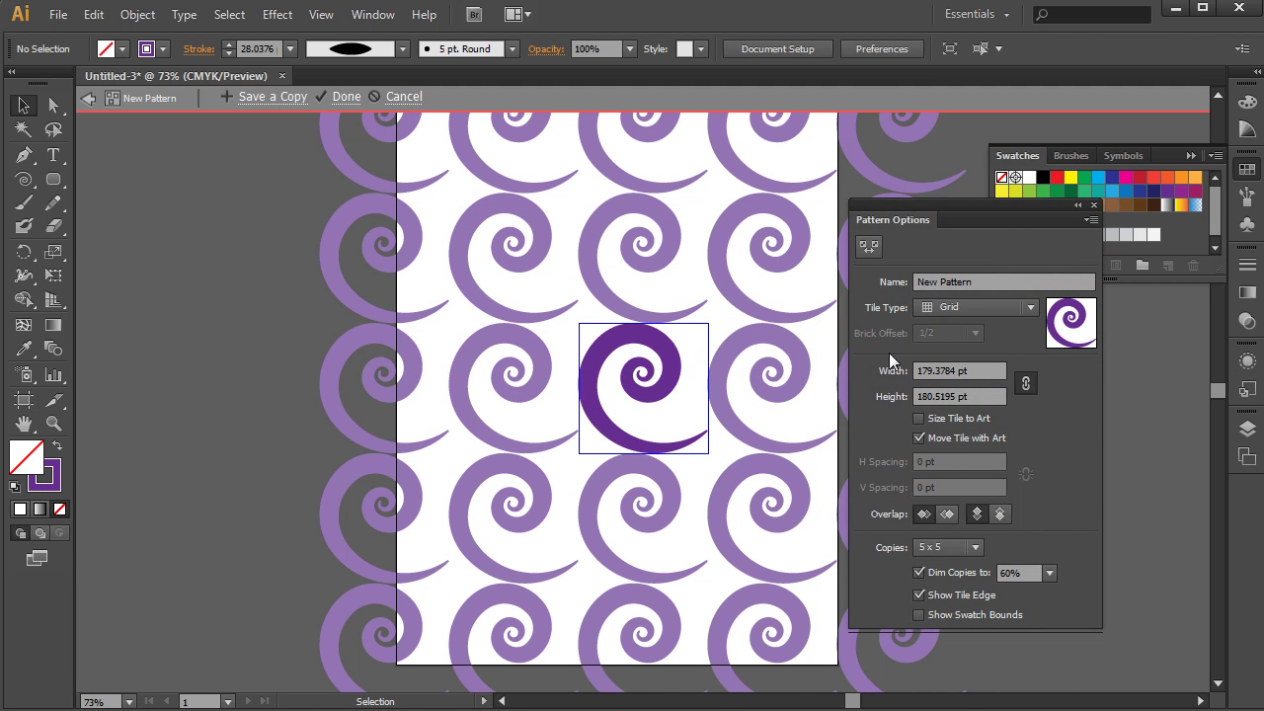
left_click_drag(981, 283, 913, 284)
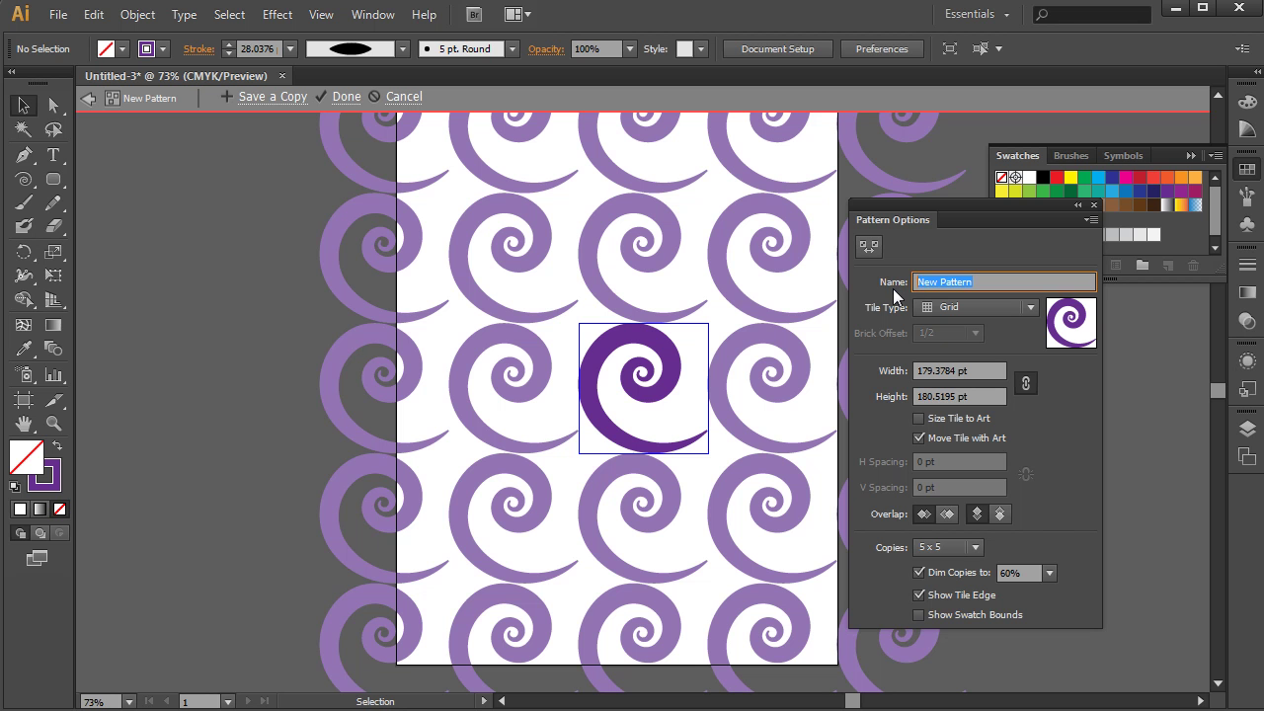
type("Purple")
type(" Sw")
key("BackSpace")
key("BackSpace")
key("BackSpace")
key("BackSpace")
key("BackSpace")
key("BackSpace")
key("BackSpace")
key("BackSpace")
key("BackSpace")
type("Swirl Pattern")
Step: Set the pattern tile type to Brick by Row
left_click(1030, 307)
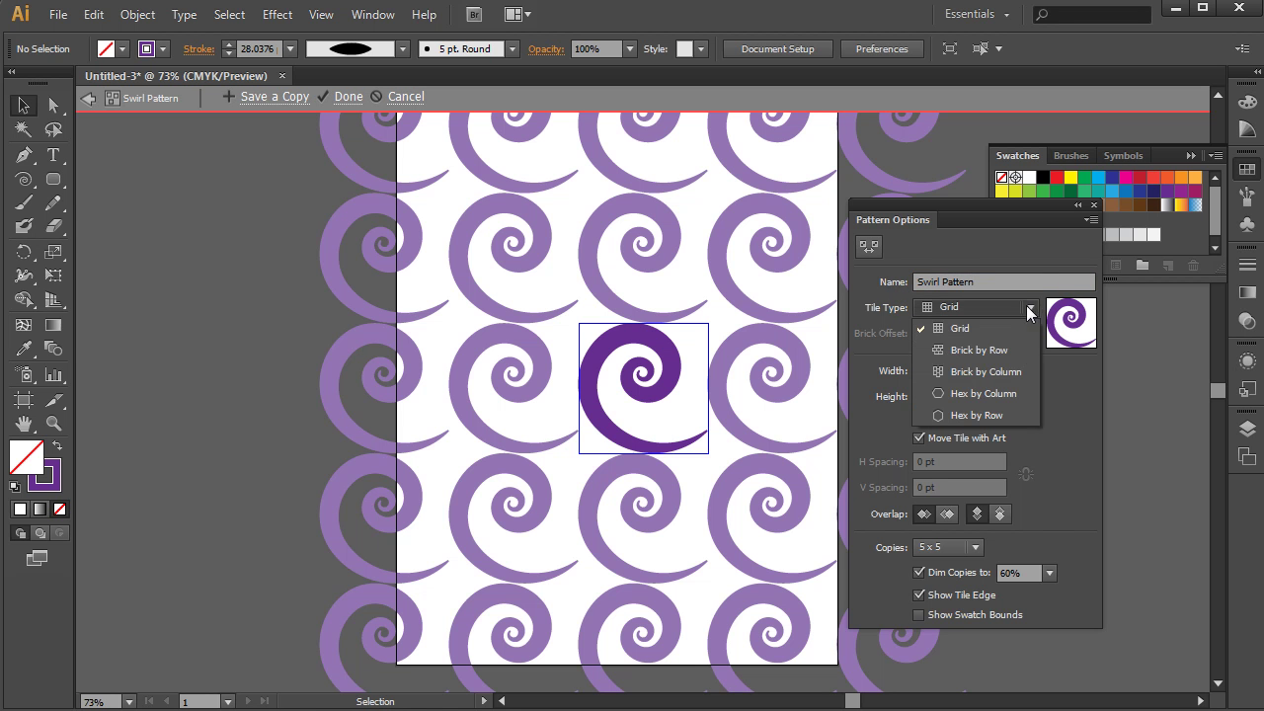
left_click(959, 351)
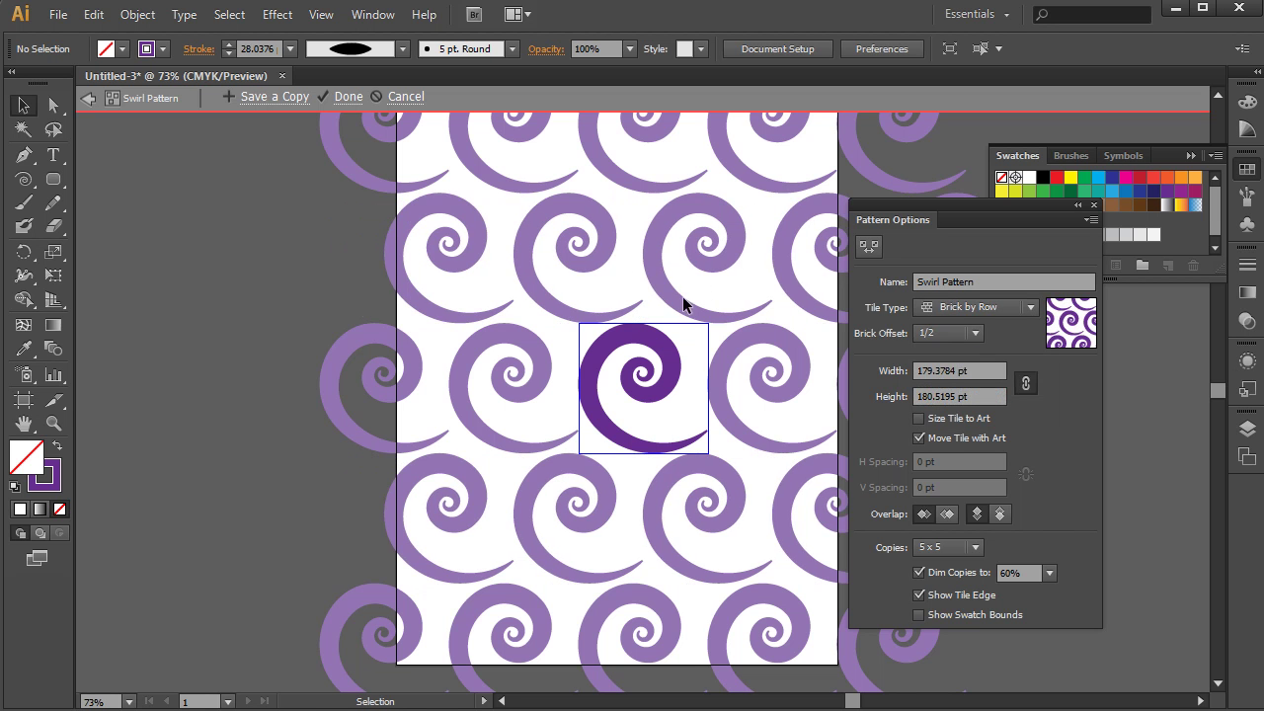
left_click(963, 307)
left_click(949, 362)
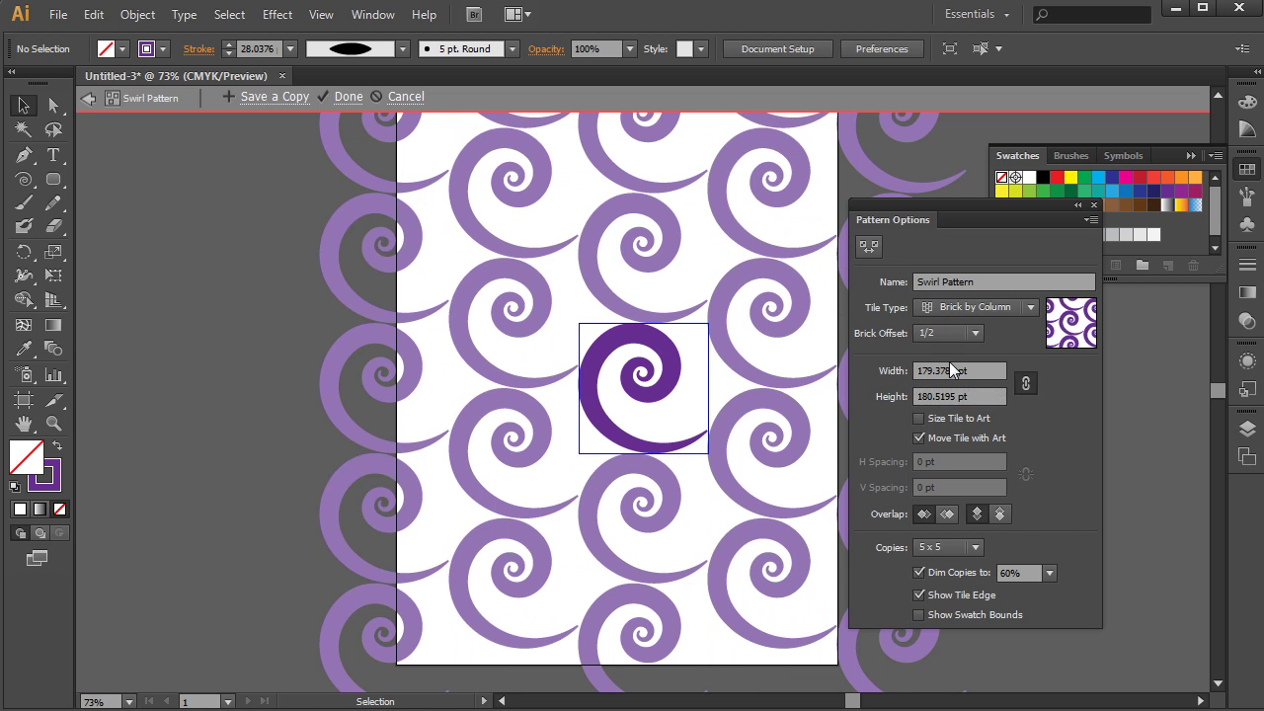
left_click(953, 307)
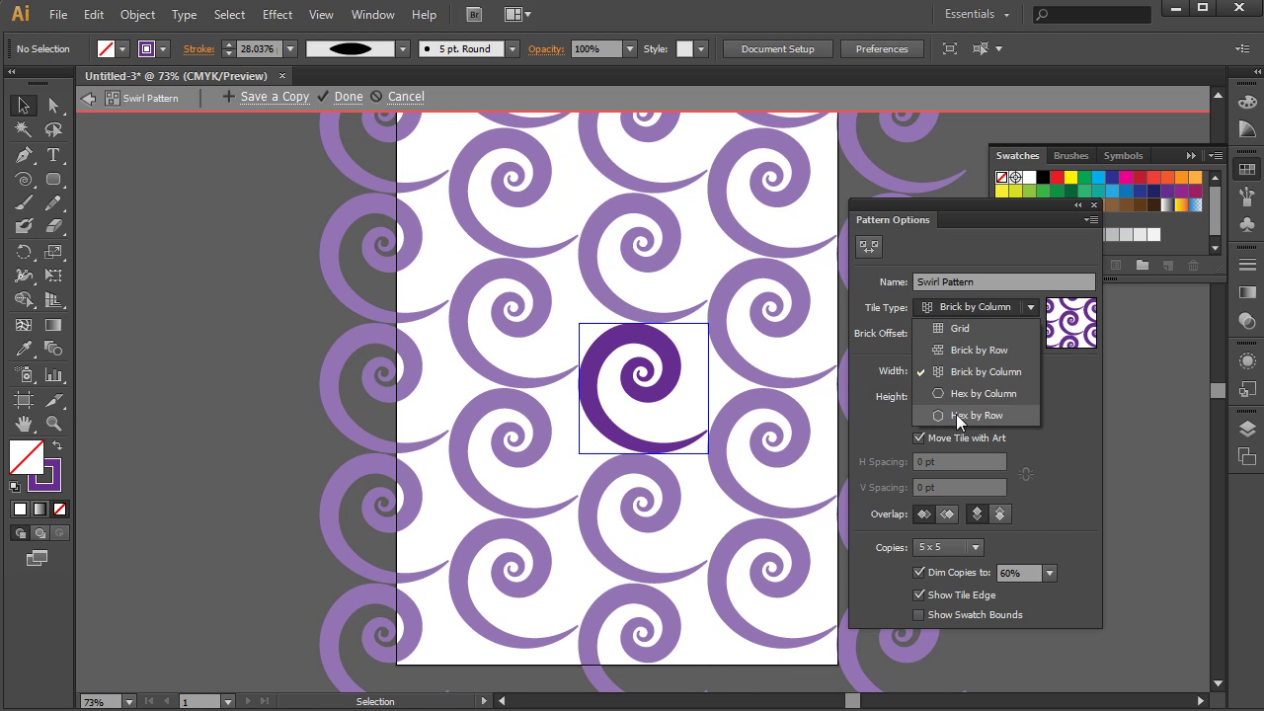
left_click(956, 349)
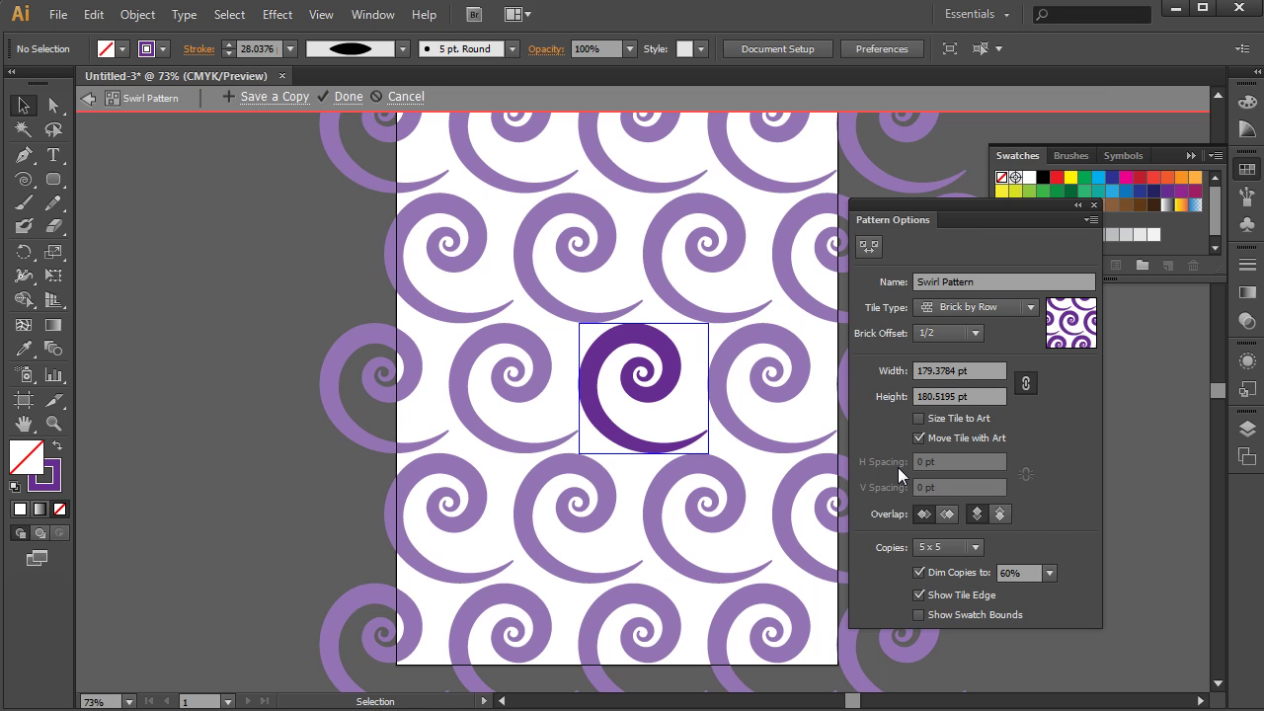
Step: Set the pattern preview to 5 x 7 copies
left_click(972, 547)
left_click(954, 591)
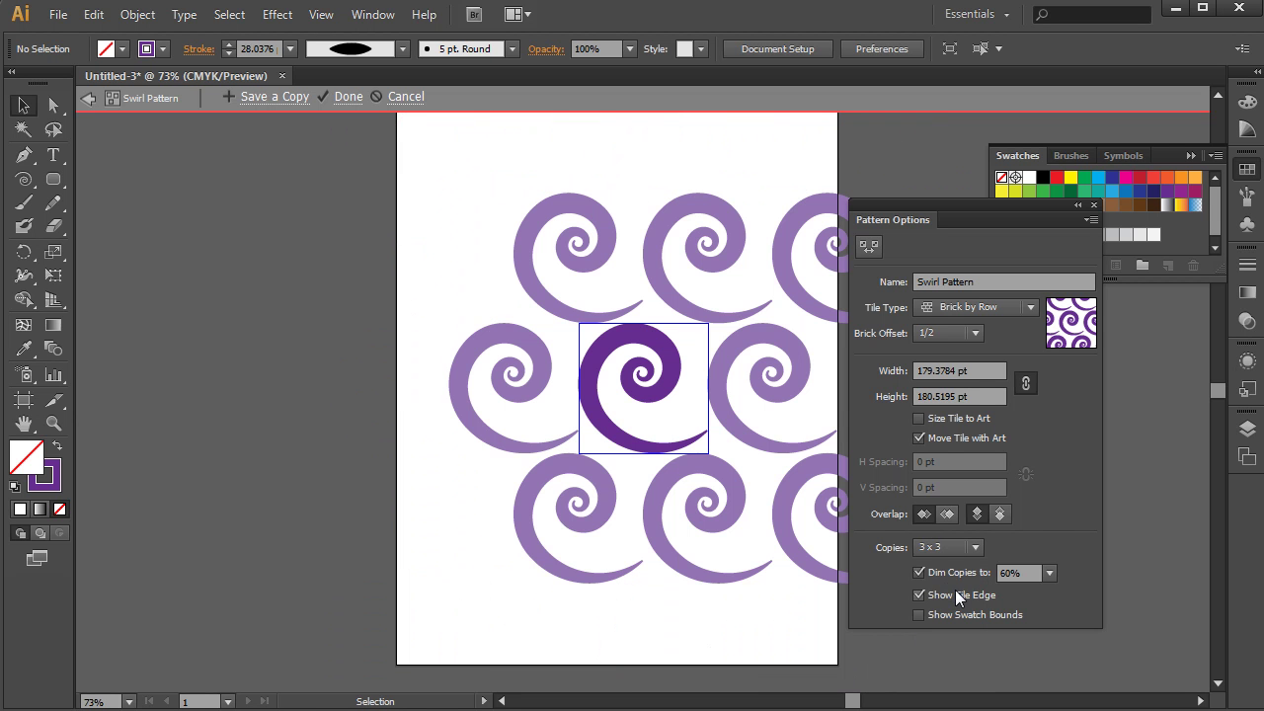
left_click(974, 548)
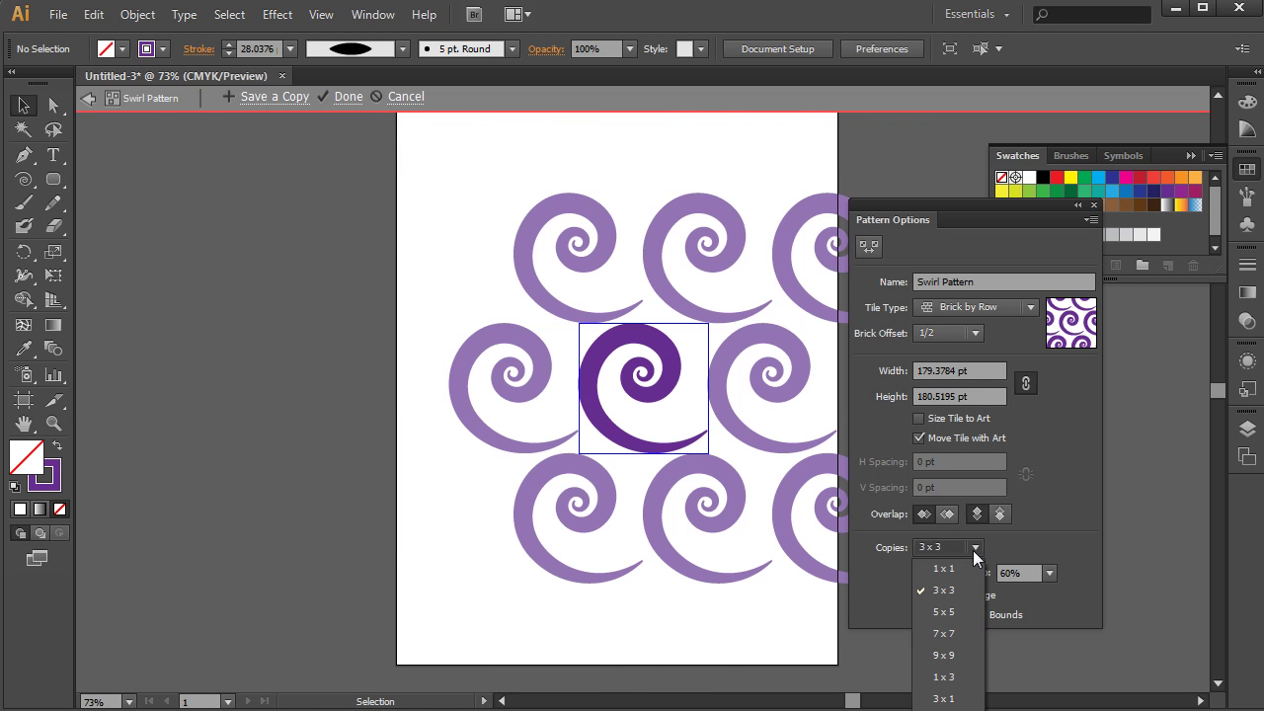
left_click(946, 655)
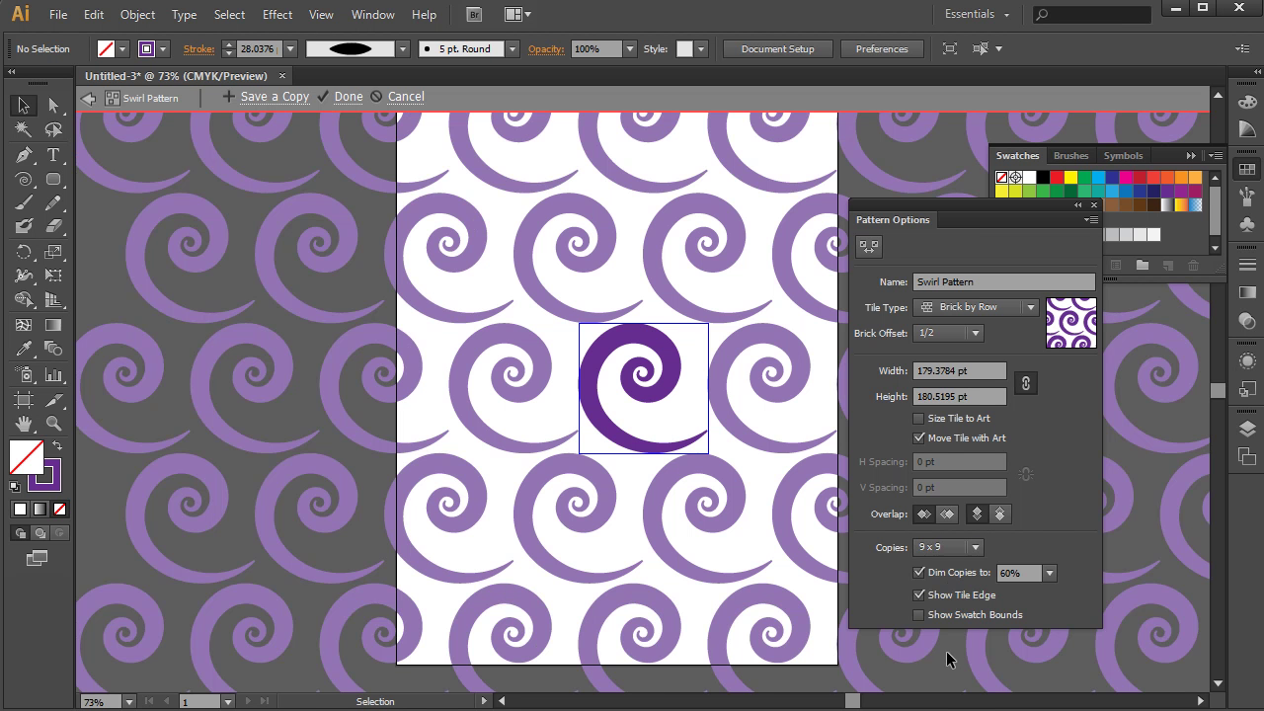
left_click(978, 545)
left_click(947, 704)
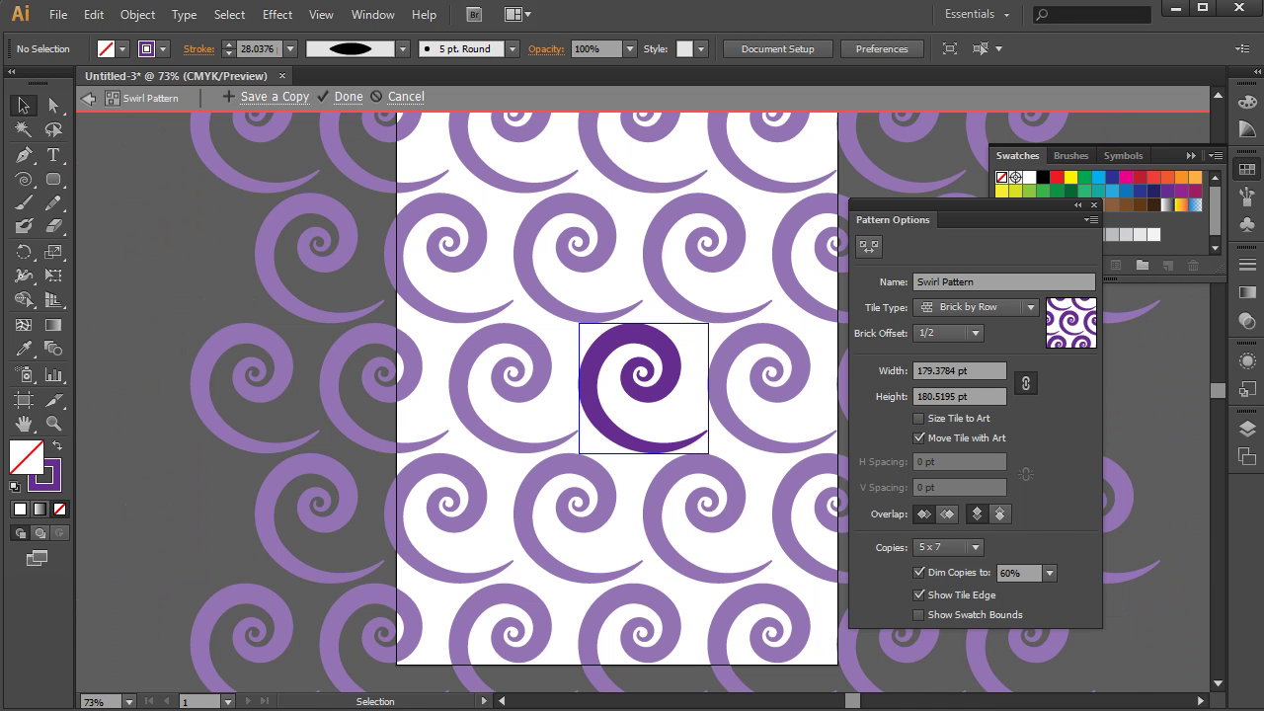
Step: Resize the pattern tile to 195.251 pt wide by 82.1638 pt high with the Pattern Tile Tool
left_click(869, 247)
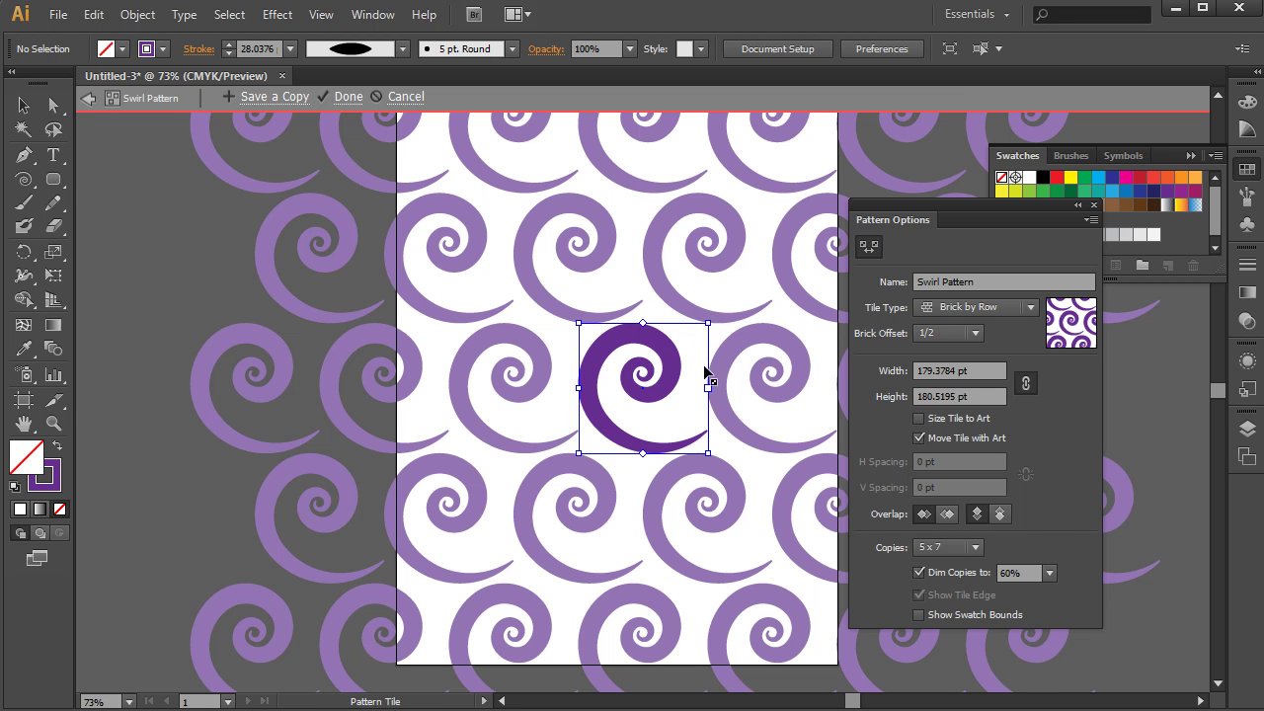
left_click_drag(708, 323, 708, 378)
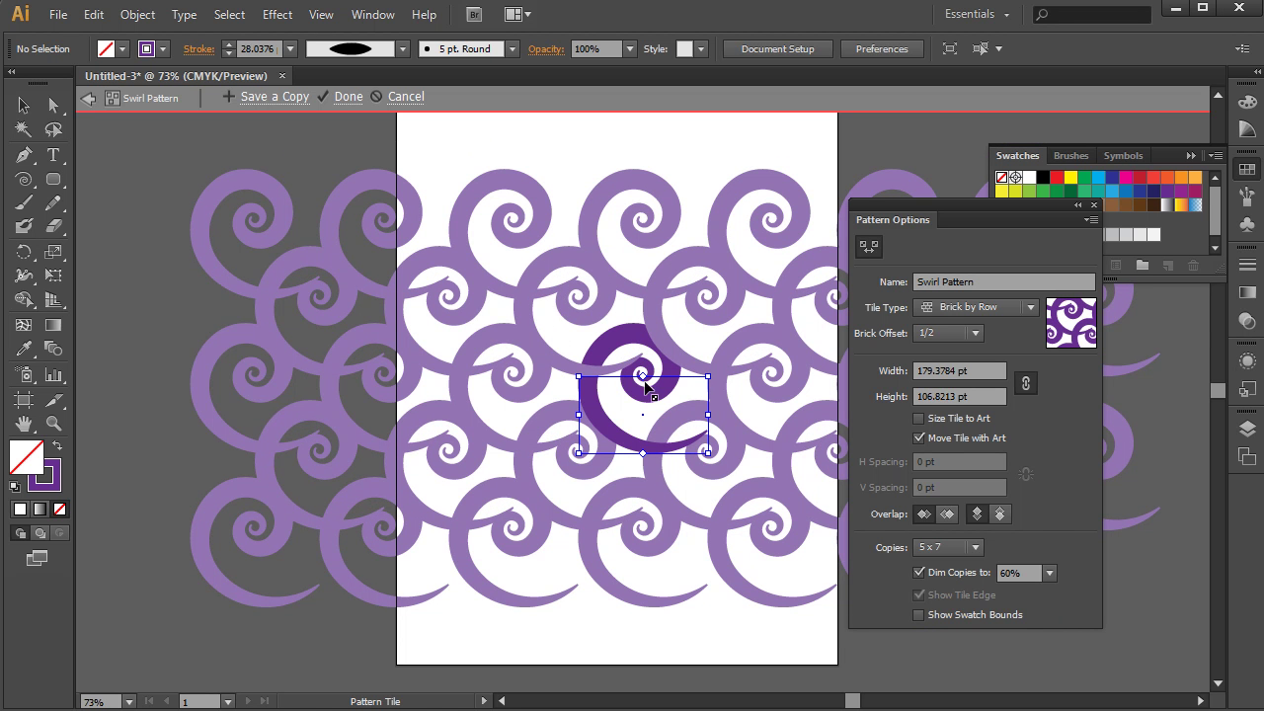
left_click_drag(708, 377, 708, 388)
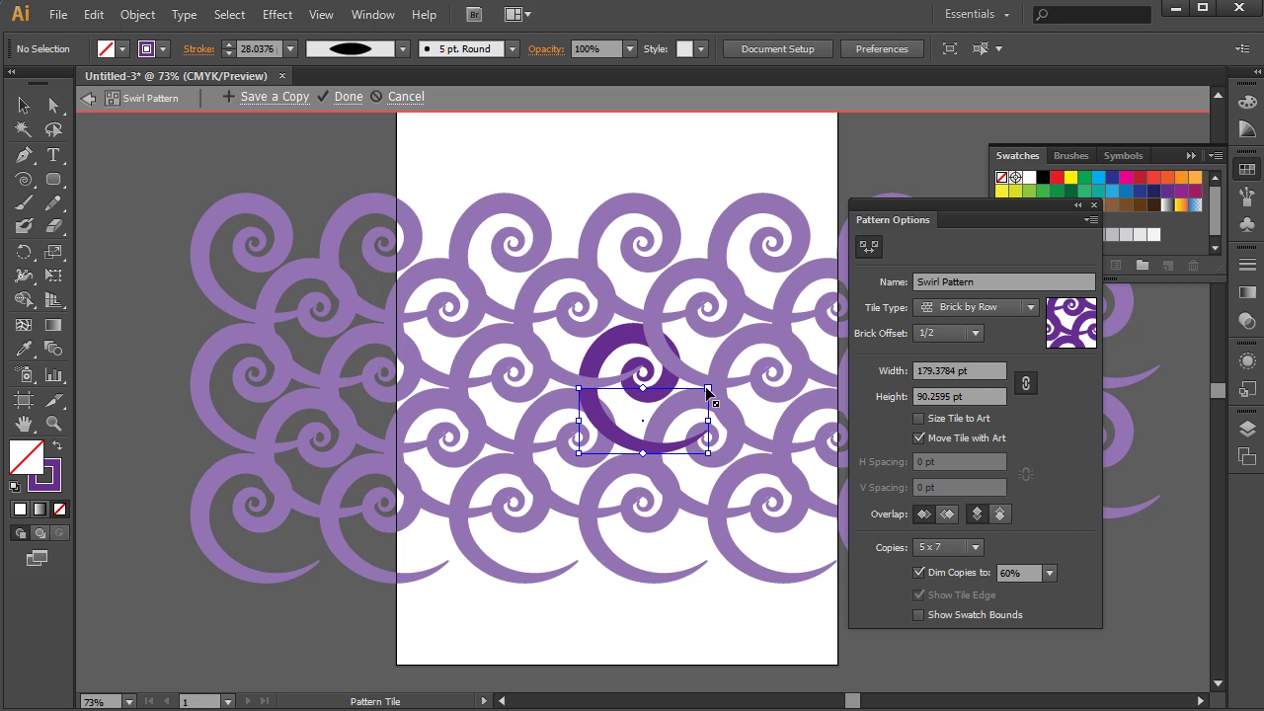
left_click_drag(707, 391, 707, 395)
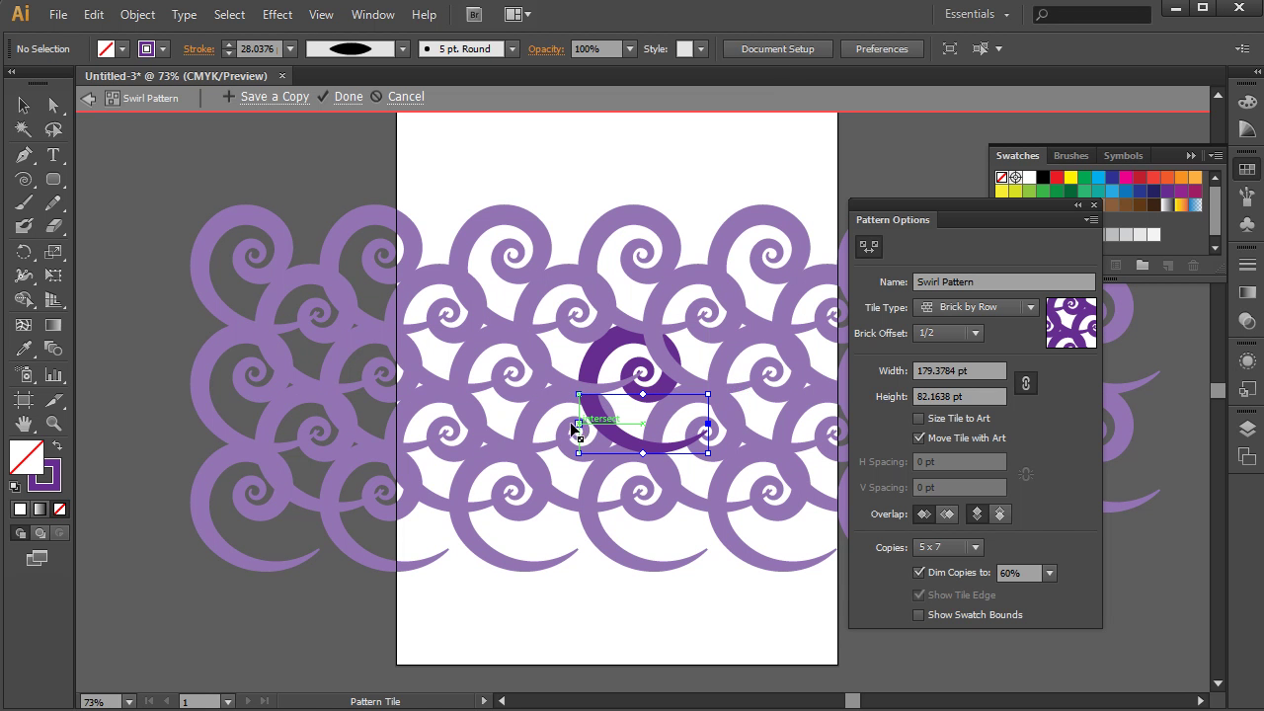
left_click_drag(577, 426, 565, 425)
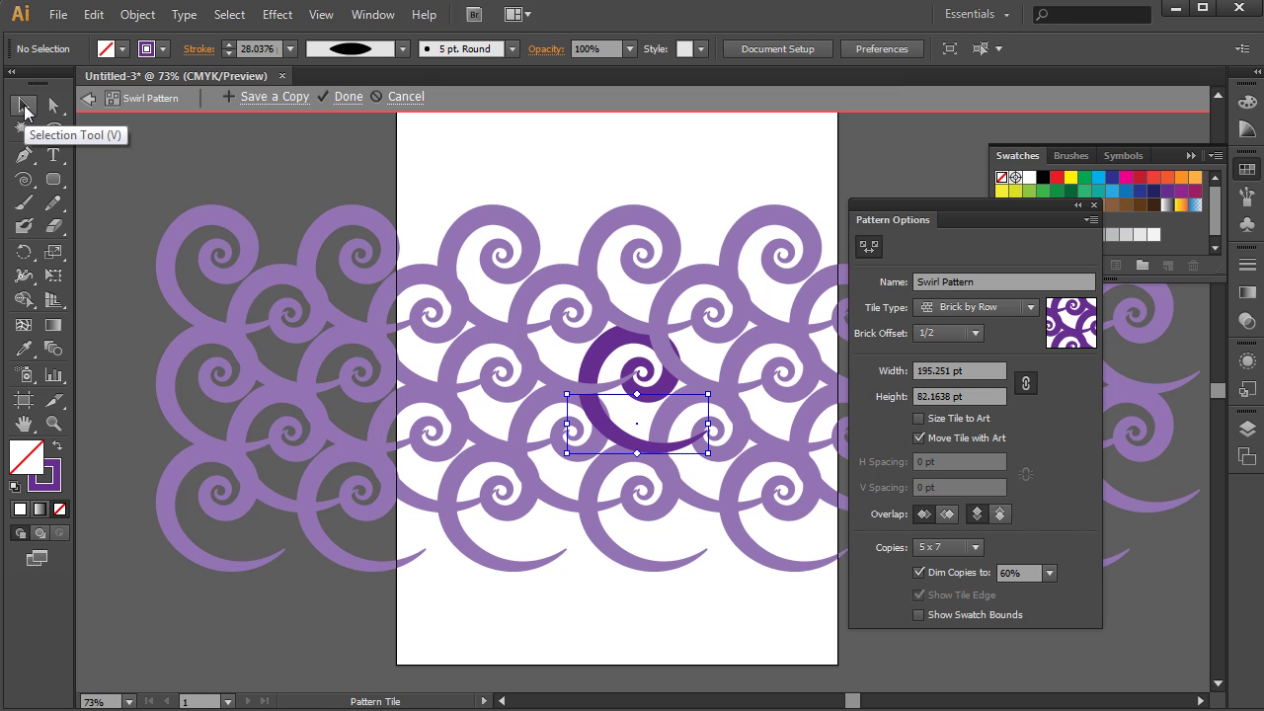
Step: Give the swirl an Orange, Yellow gradient fill and a red-orange stroke
left_click(25, 109)
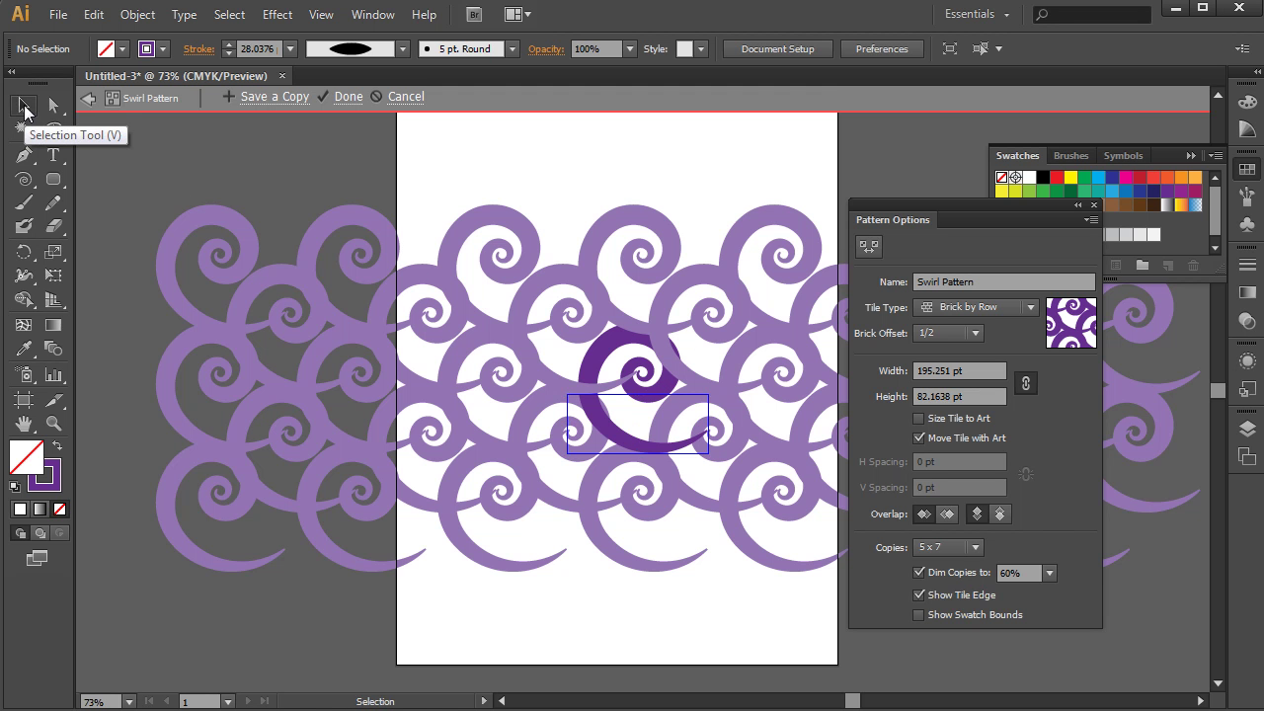
left_click(597, 362)
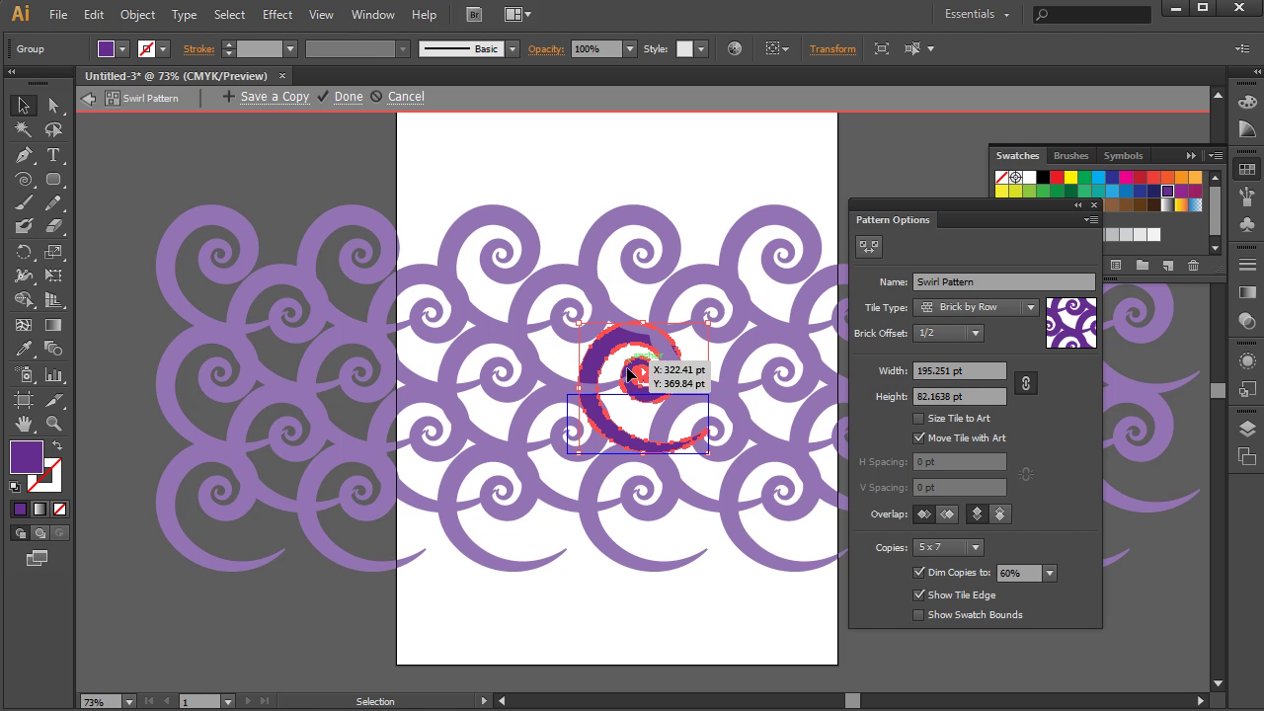
left_click(123, 50)
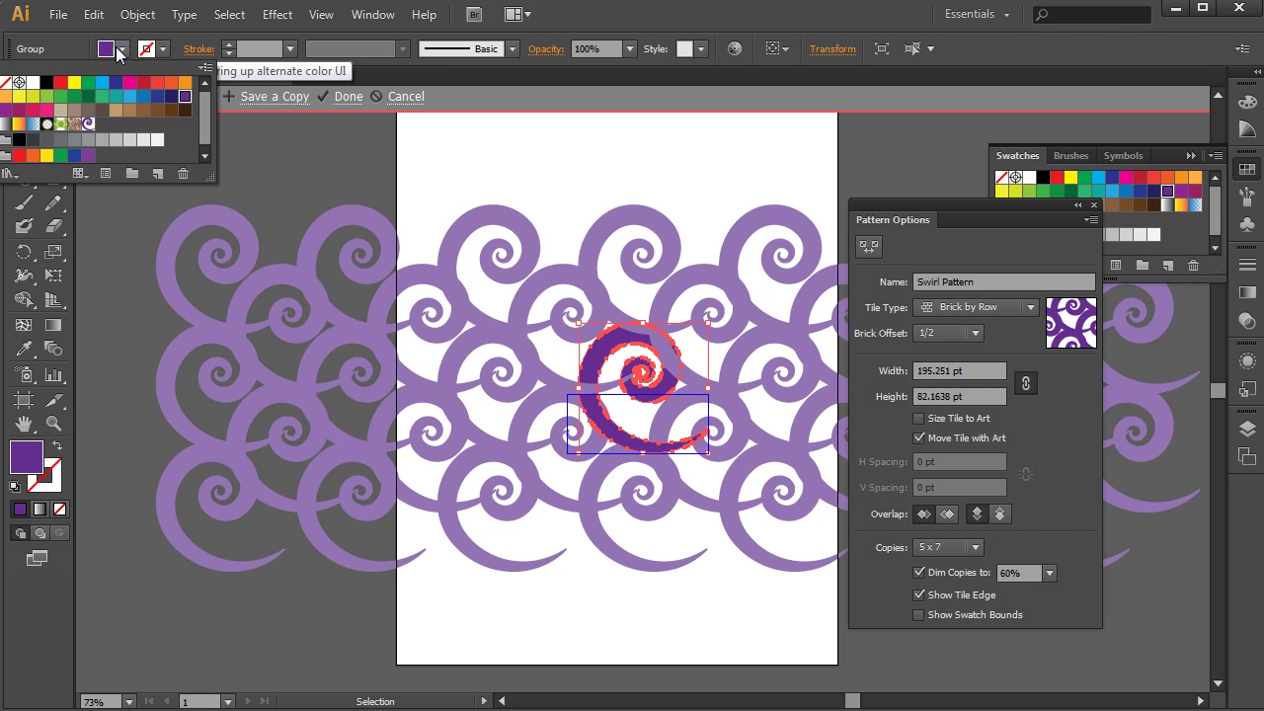
left_click(17, 125)
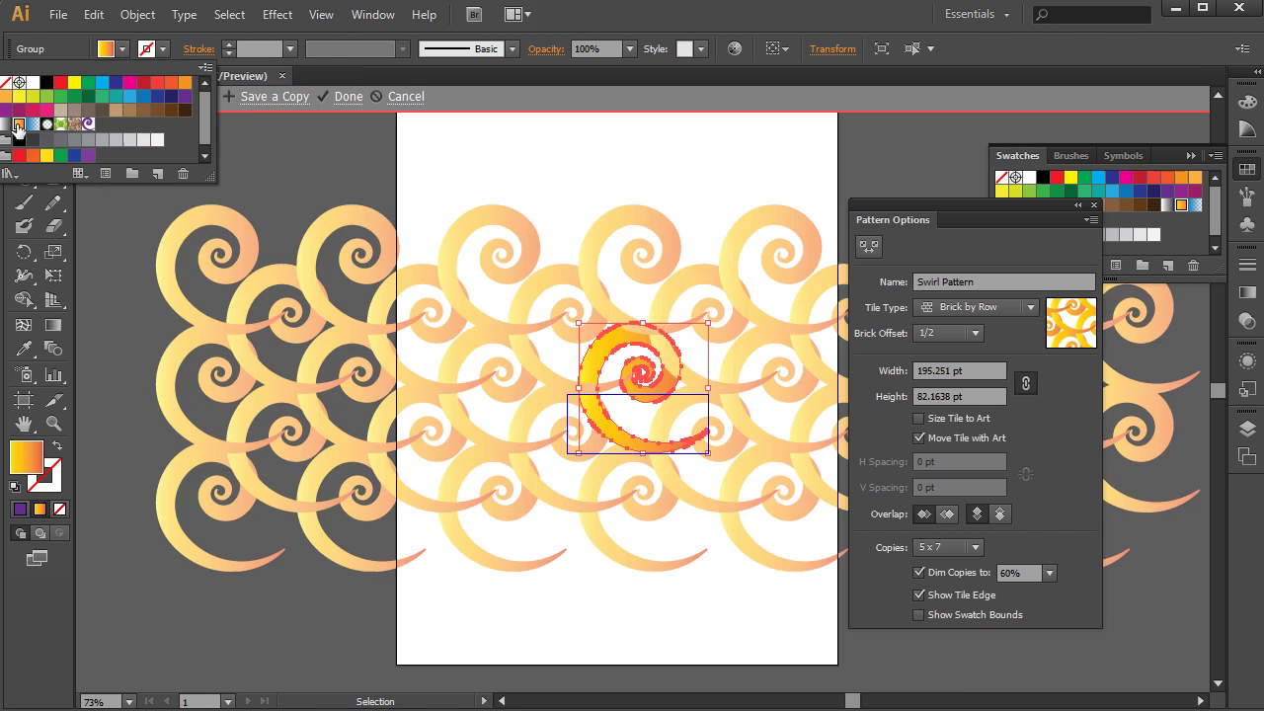
left_click(165, 49)
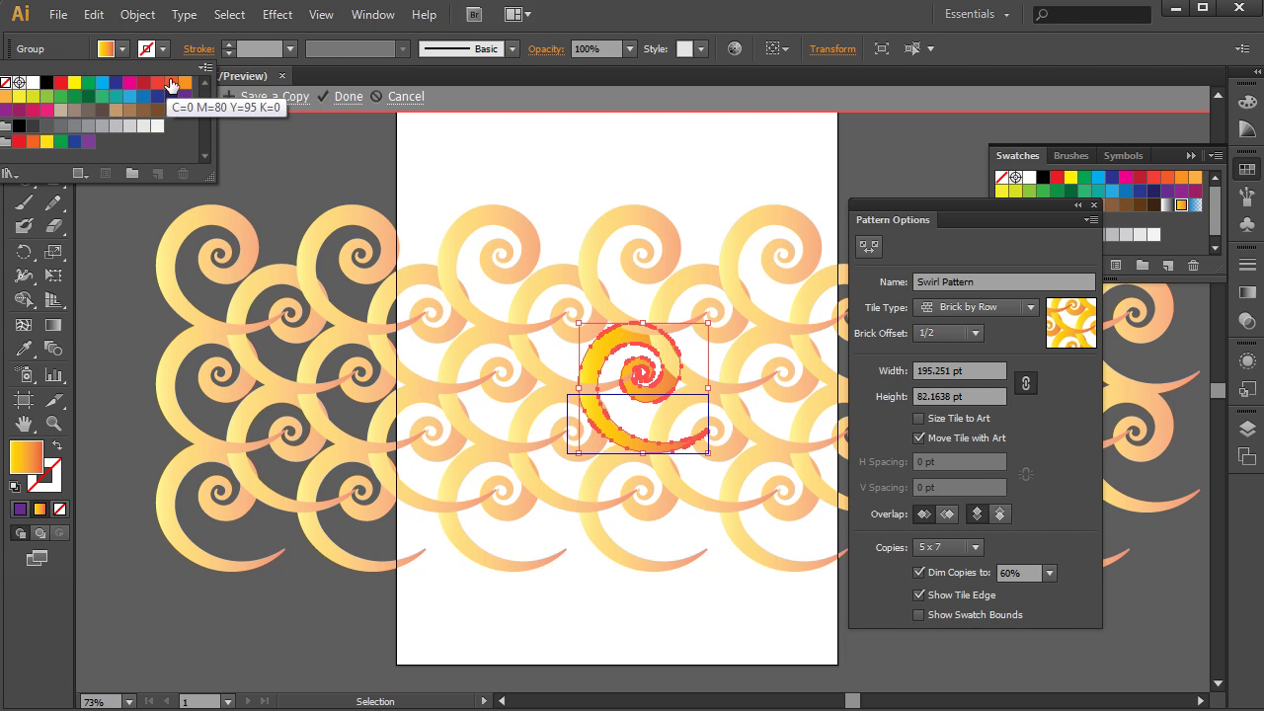
left_click(172, 84)
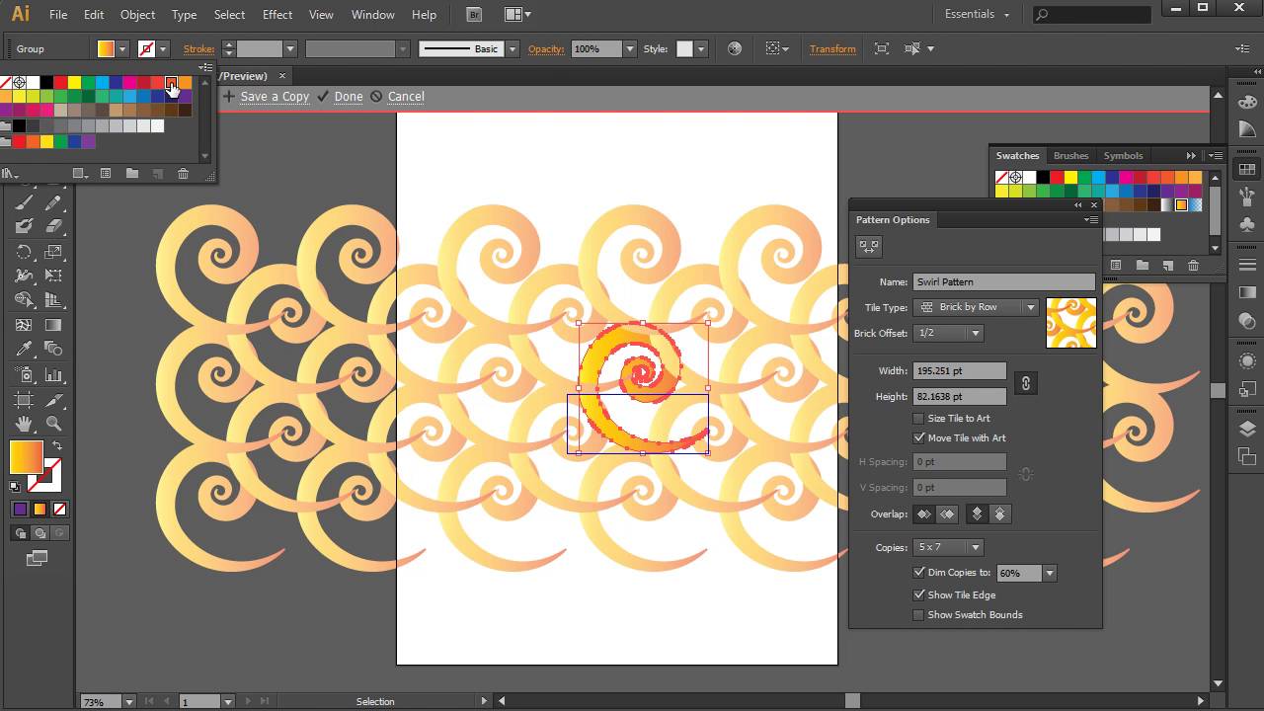
Step: Set the swirl's stroke weight to 4 pt and save the Swirl Pattern swatch
left_click(230, 45)
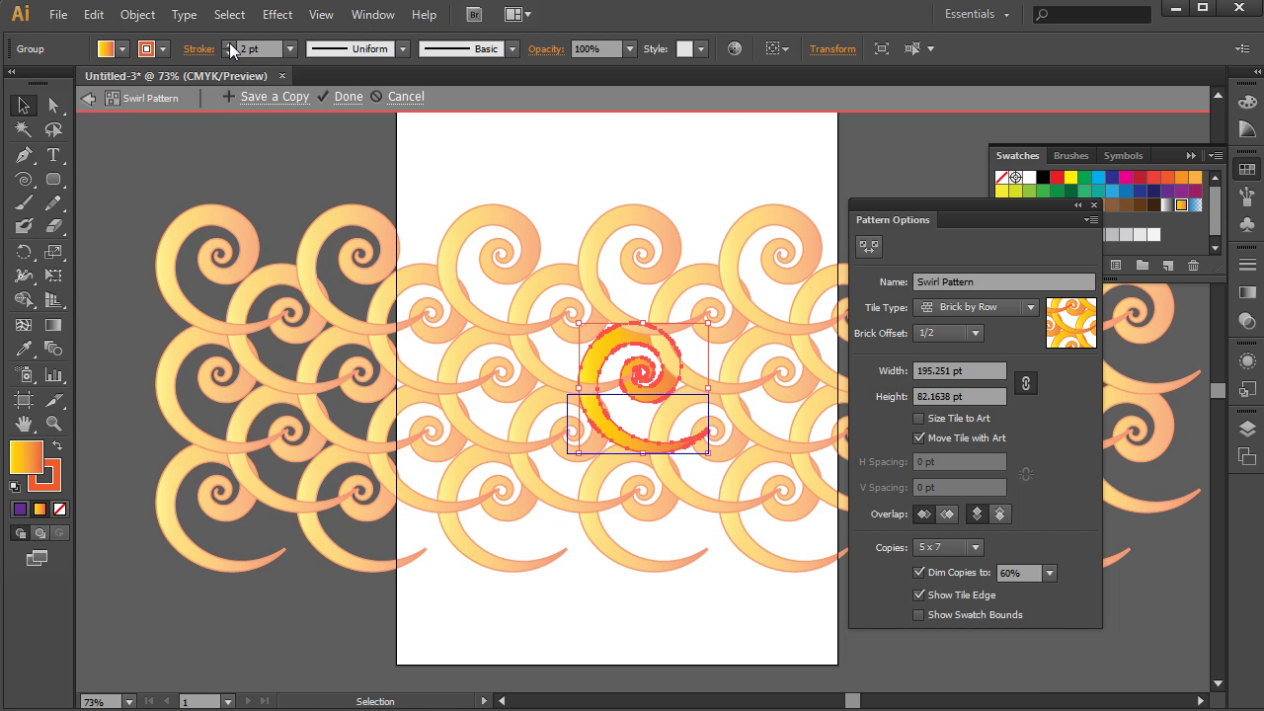
left_click(230, 45)
left_click(229, 45)
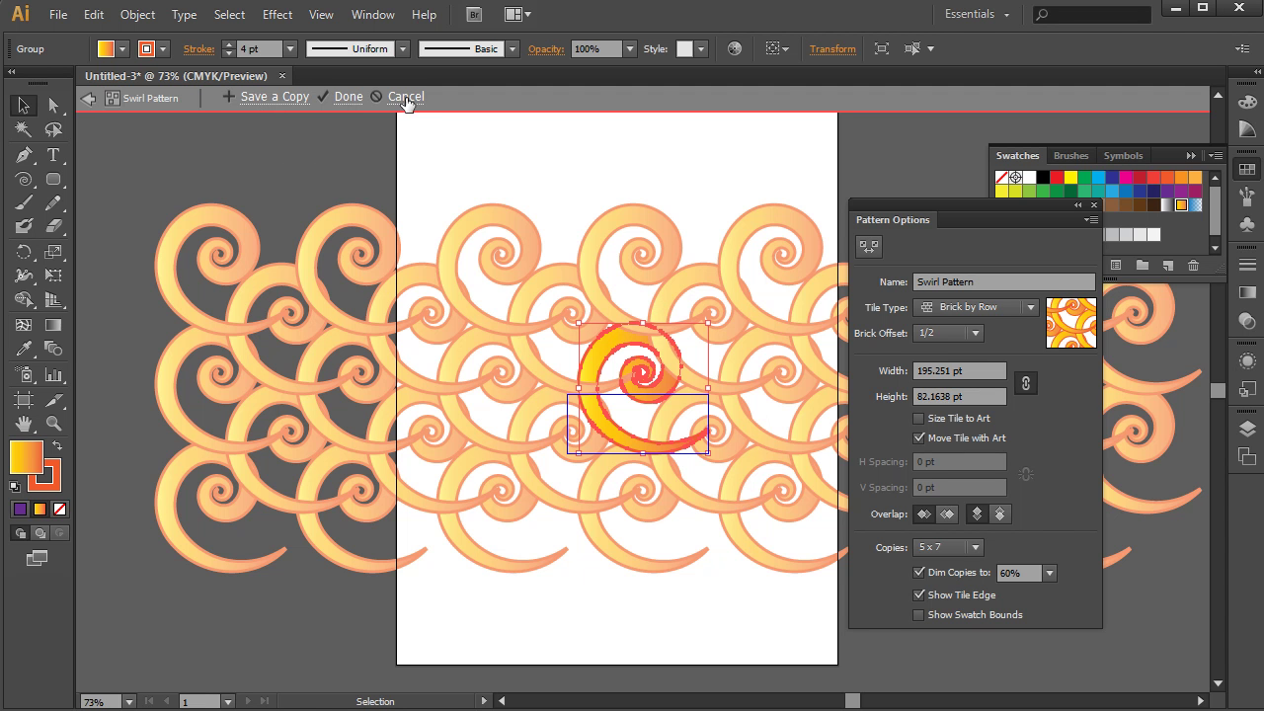
left_click(344, 99)
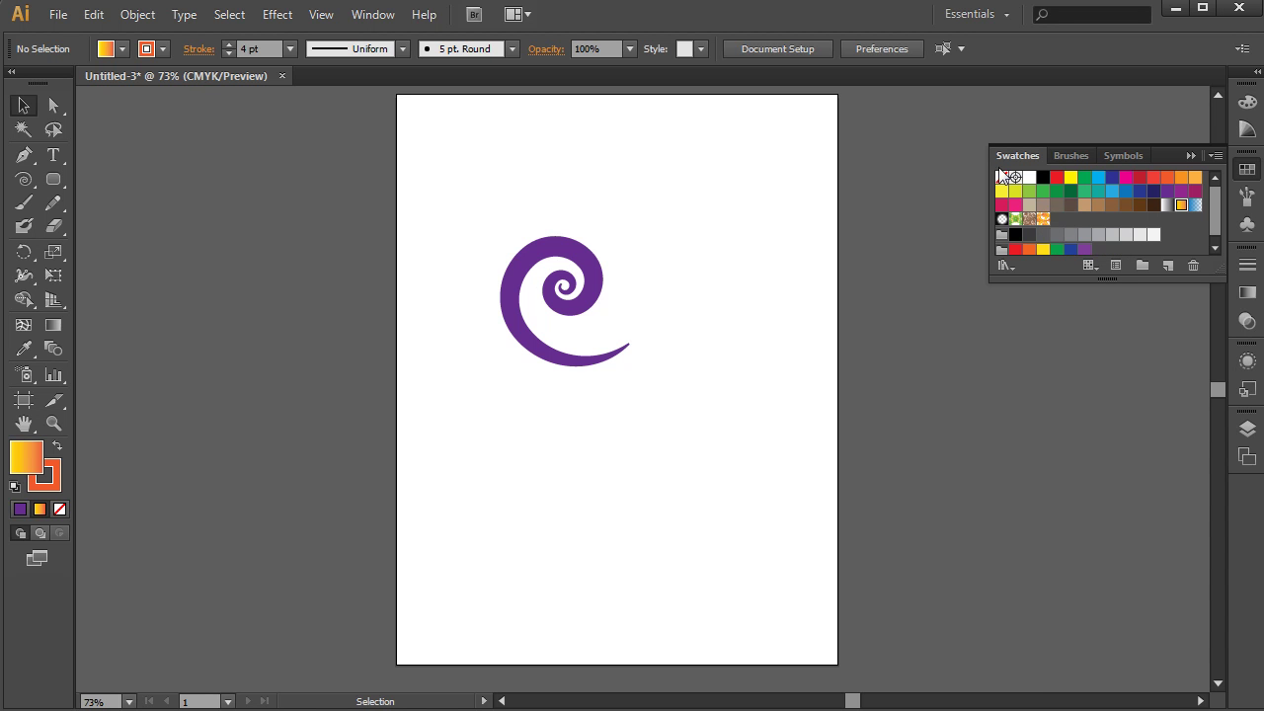
left_click(1190, 155)
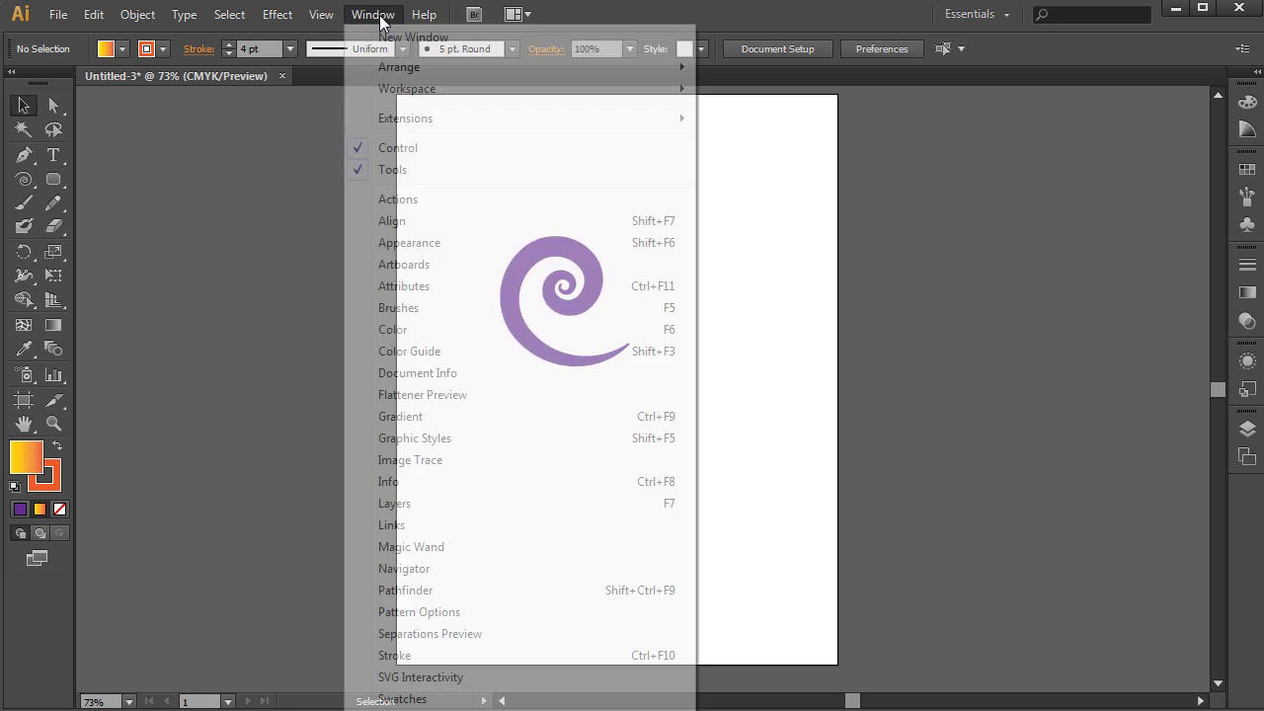
left_click(375, 15)
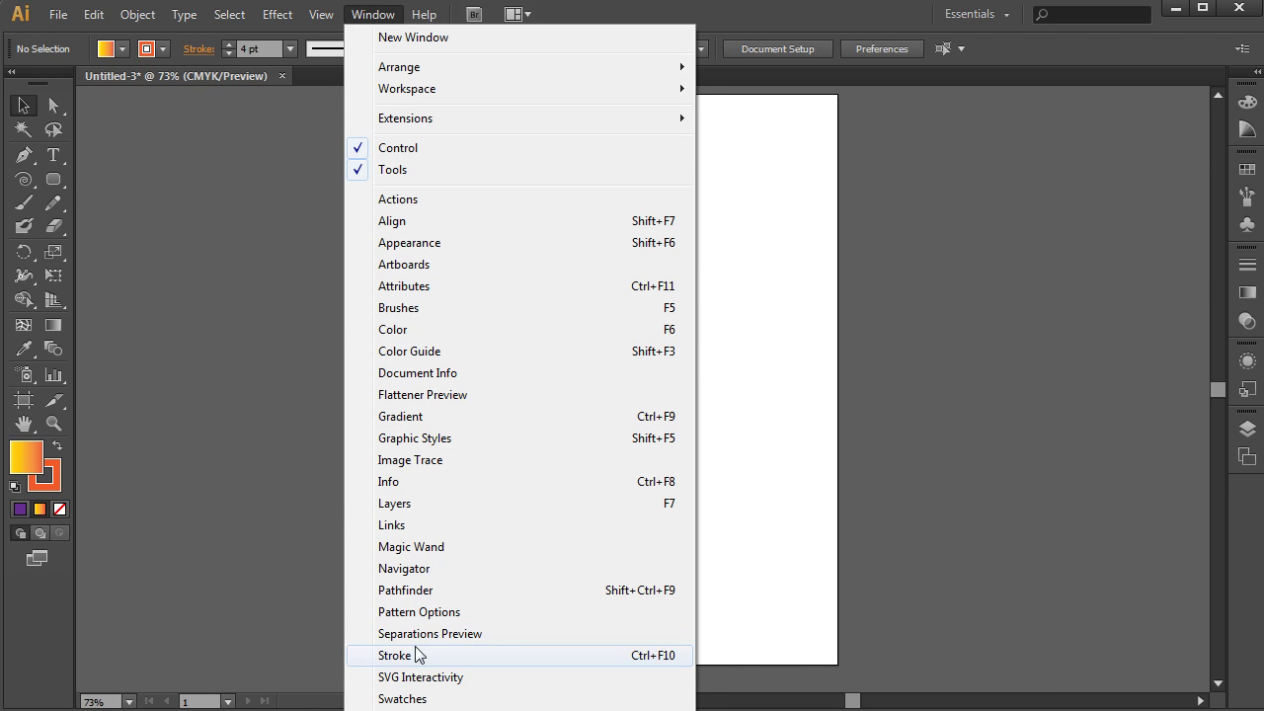
left_click(402, 698)
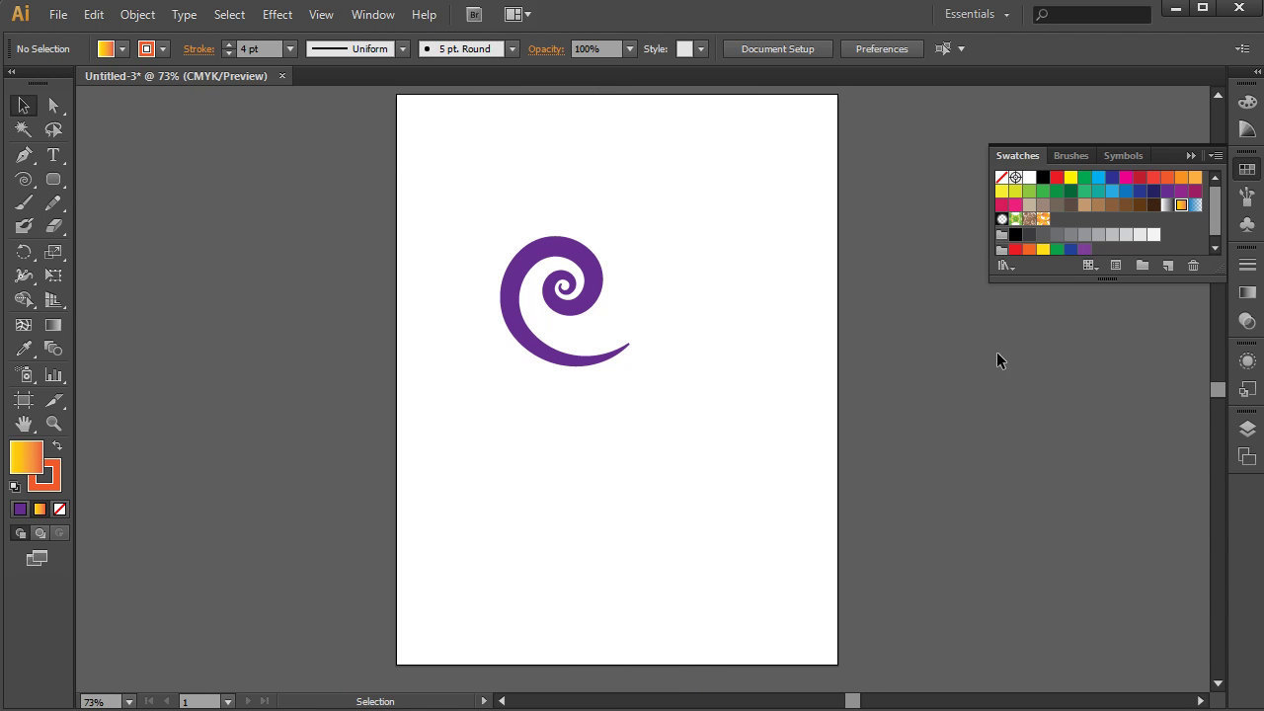
left_click(588, 299)
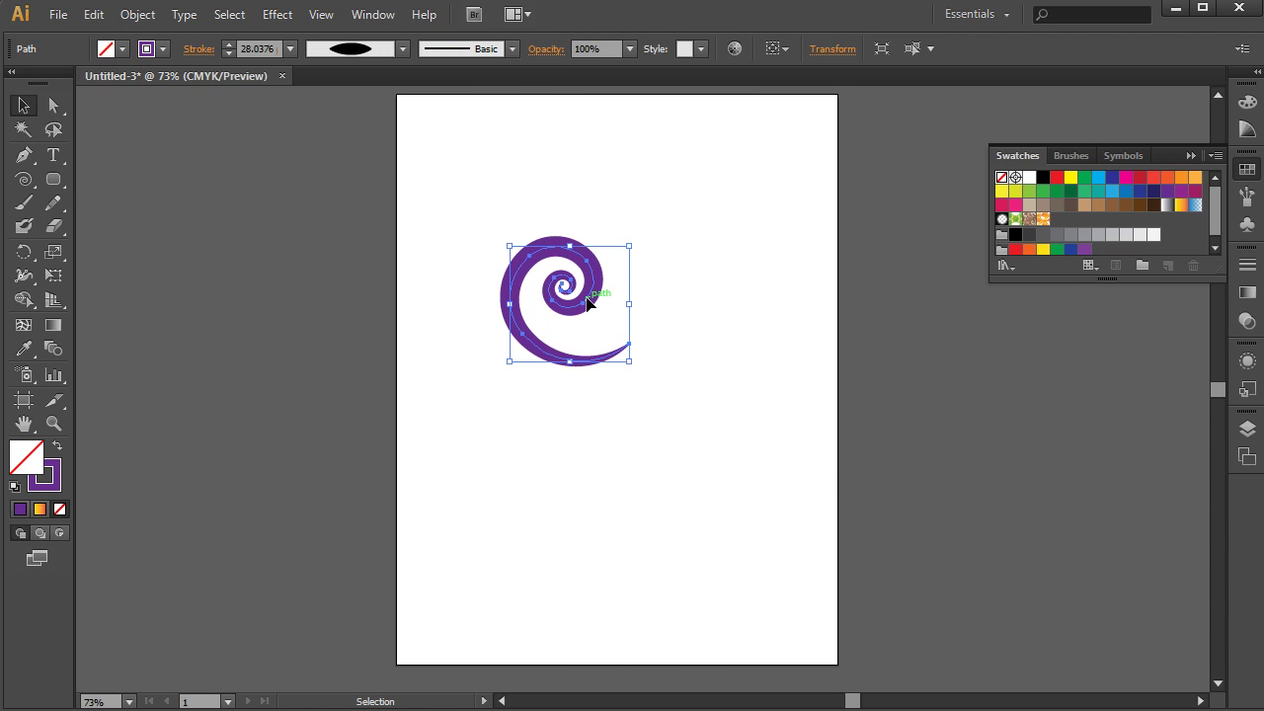
Step: Delete the spiral, draw a tall rounded rectangle filled with Swirl Pattern, and enlarge it slightly
key("Delete")
left_click_drag(54, 179, 111, 202)
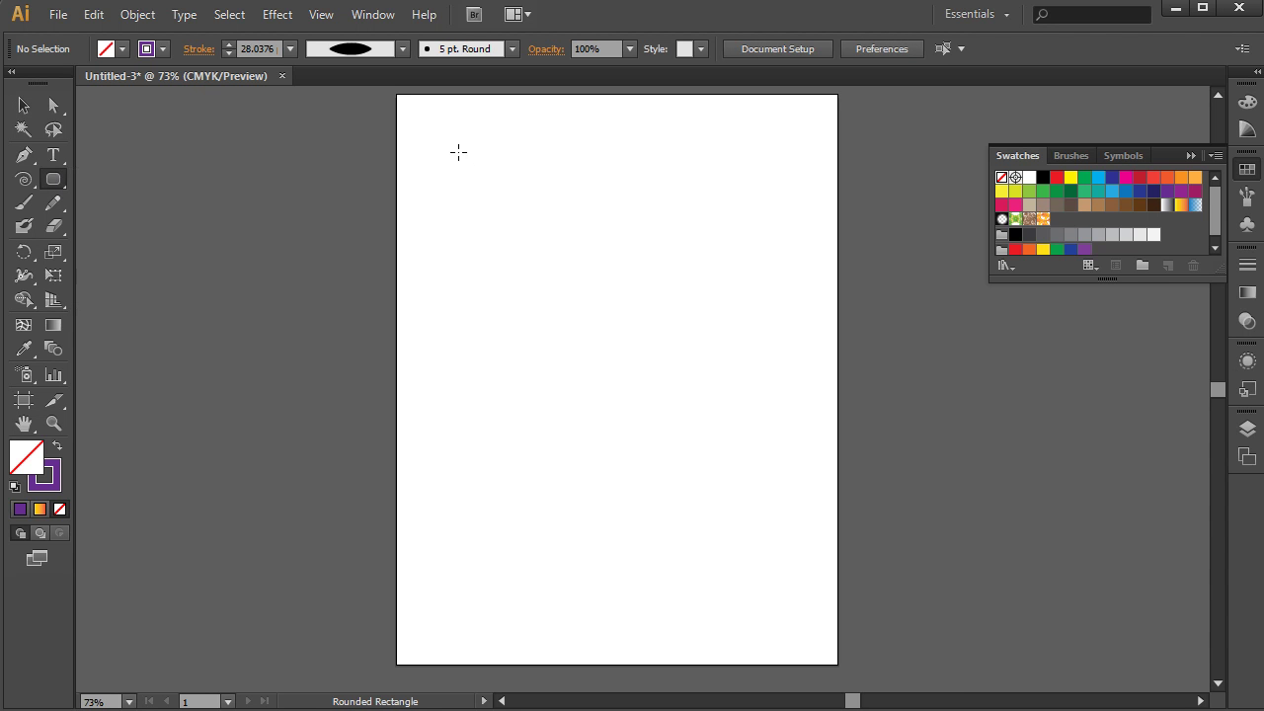
left_click_drag(458, 152, 728, 564)
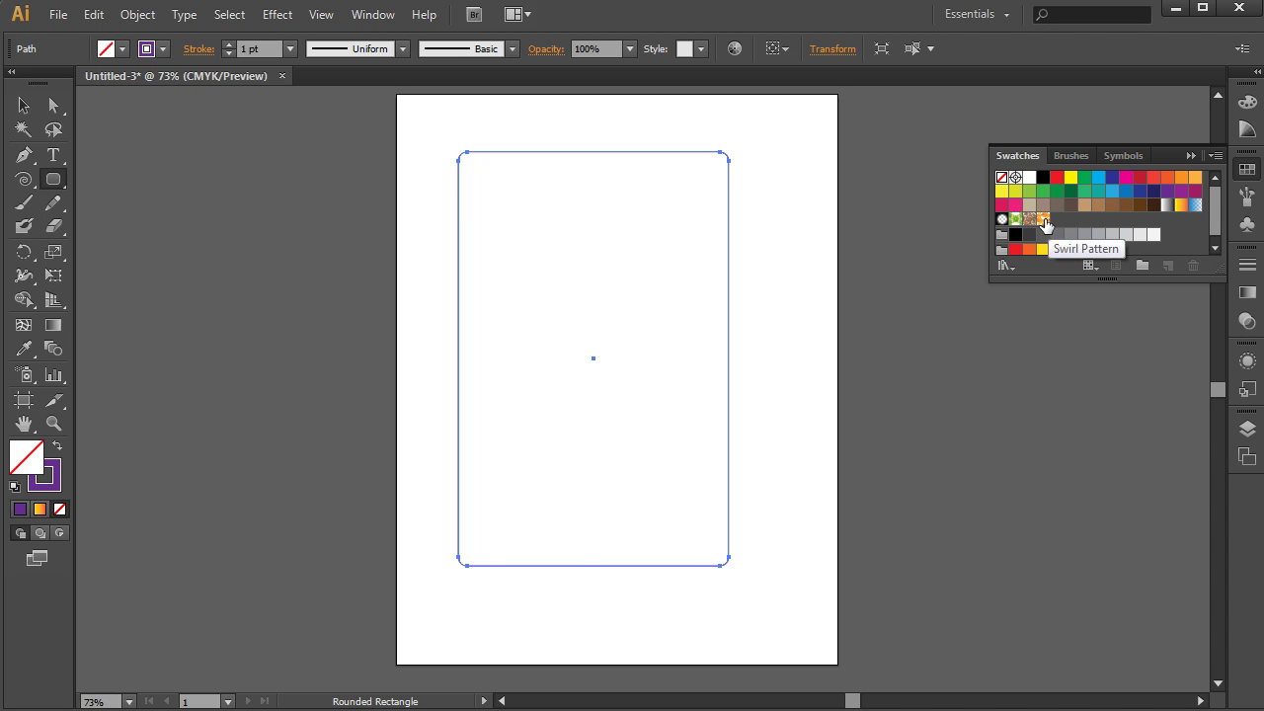
left_click(1041, 219)
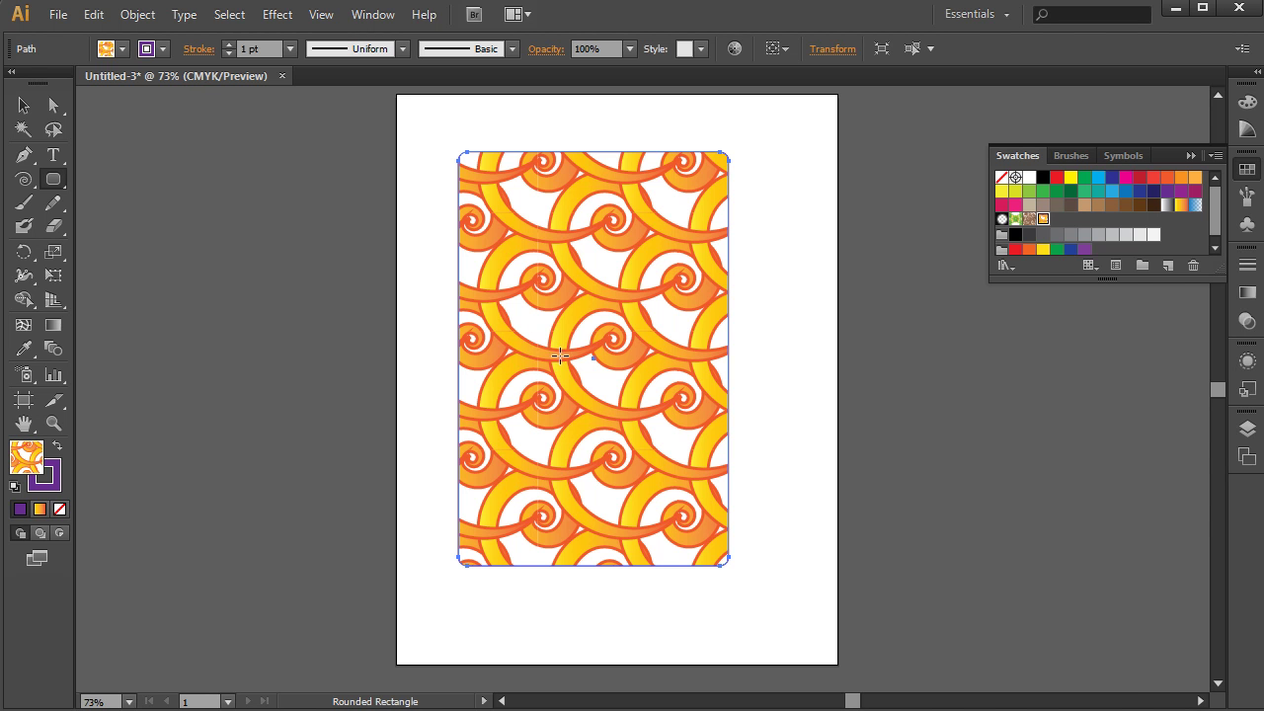
left_click(25, 107)
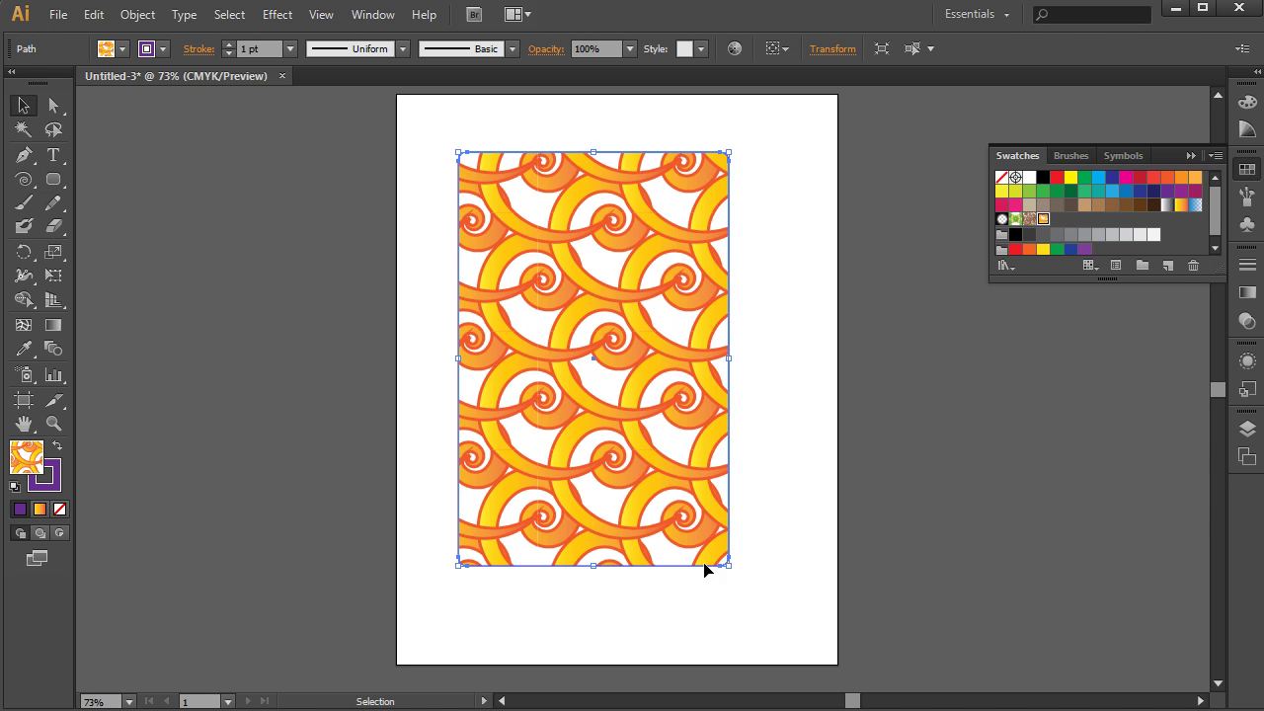
mouse_move(729, 566)
left_mouse_down()
mouse_move(806, 633)
mouse_move(737, 572)
left_mouse_up()
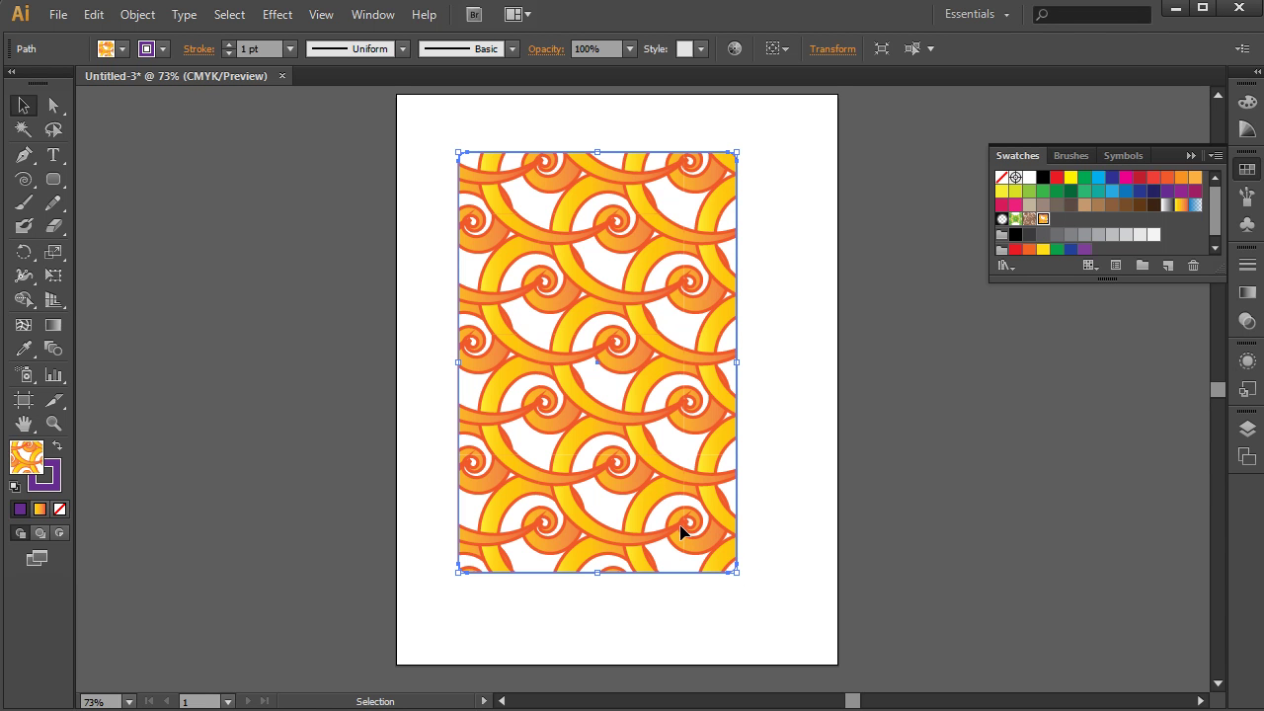
Step: Open the Scale dialog with preview on and only patterns set to transform
left_click(54, 255)
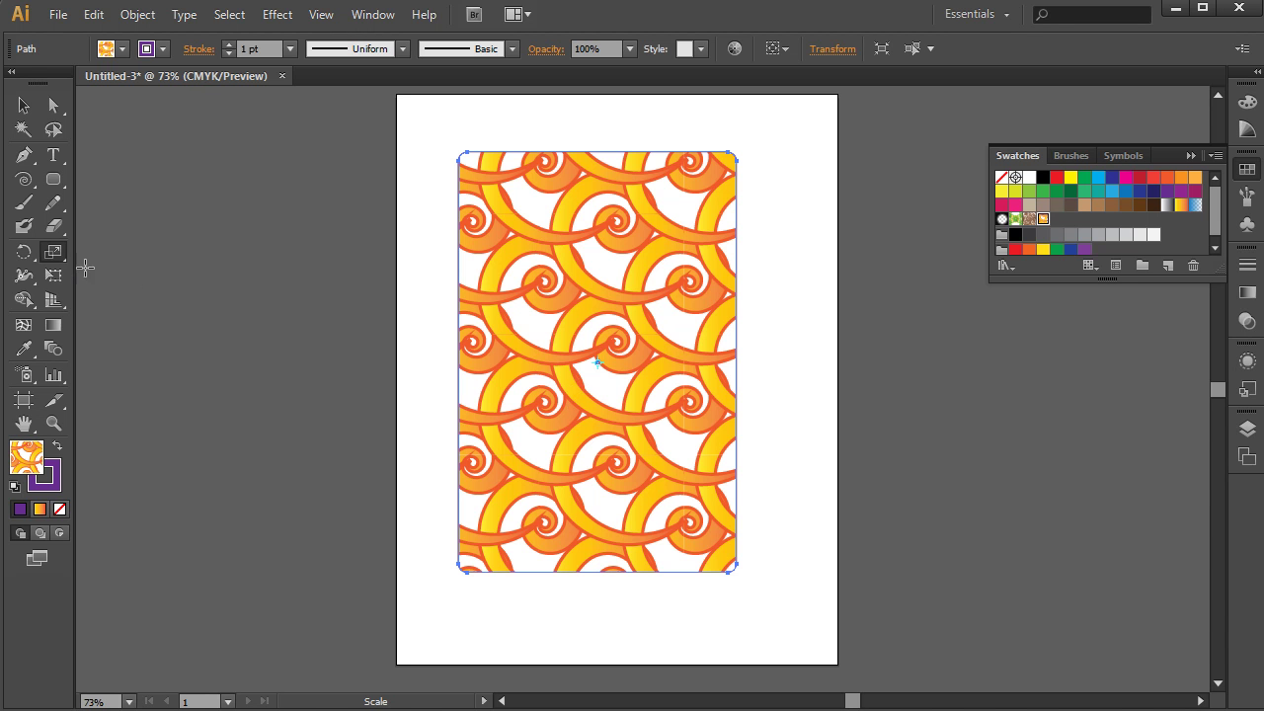
double_click(57, 254)
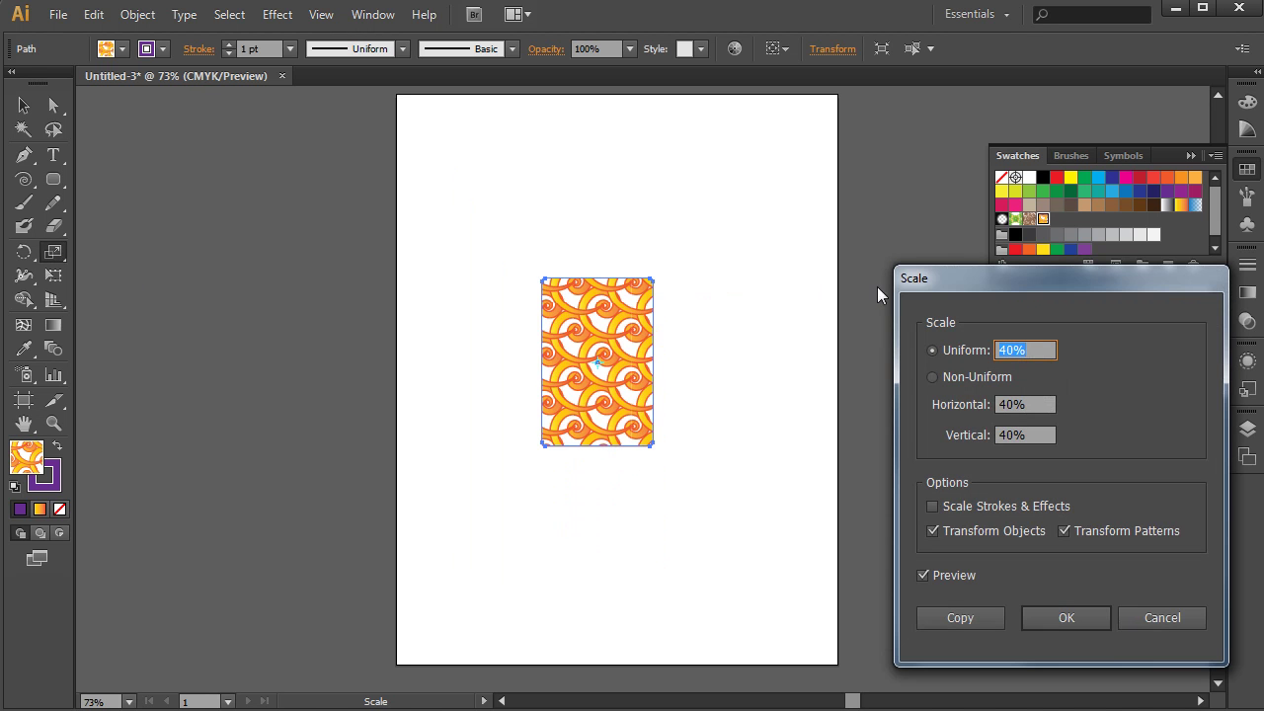
left_click_drag(889, 278, 753, 210)
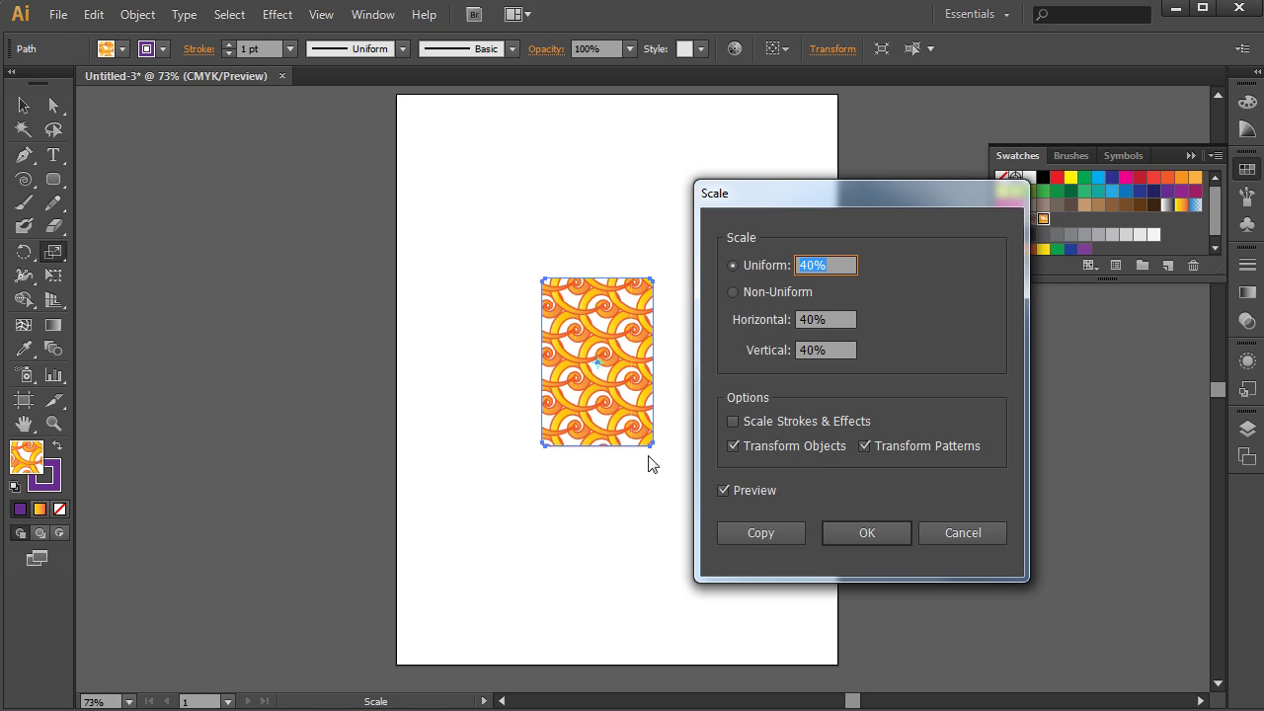
left_click(724, 490)
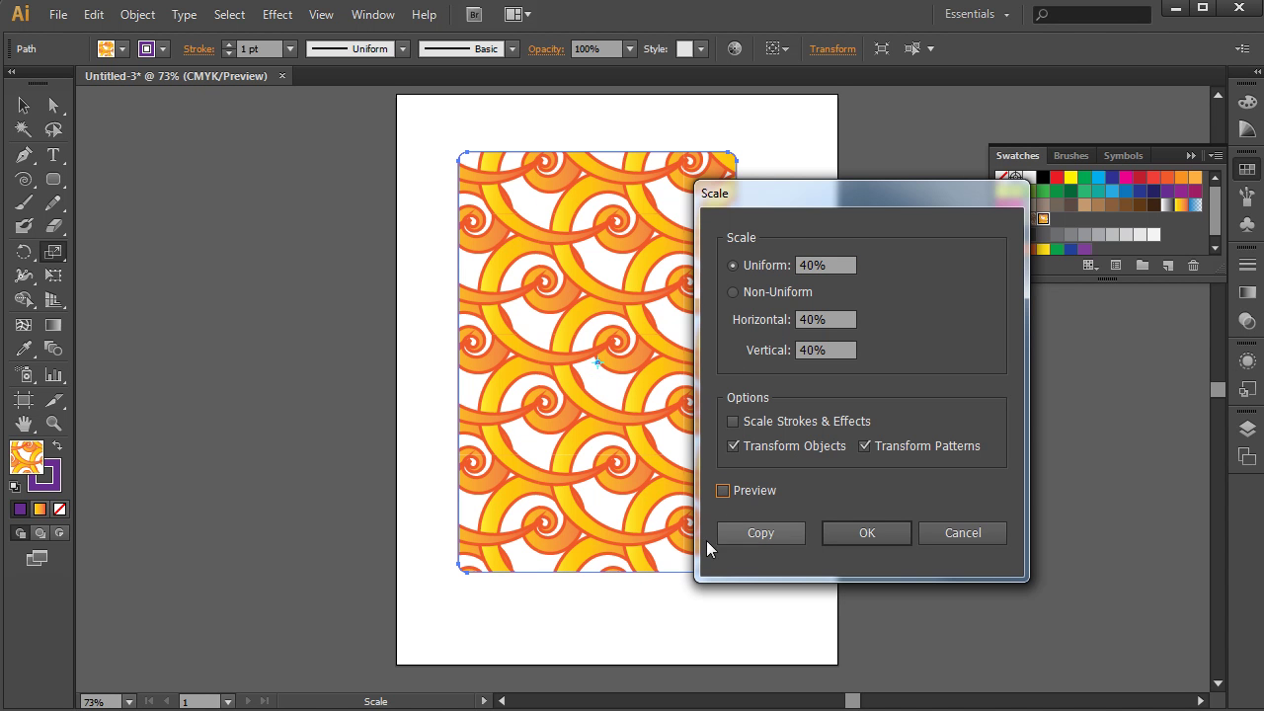
left_click(723, 491)
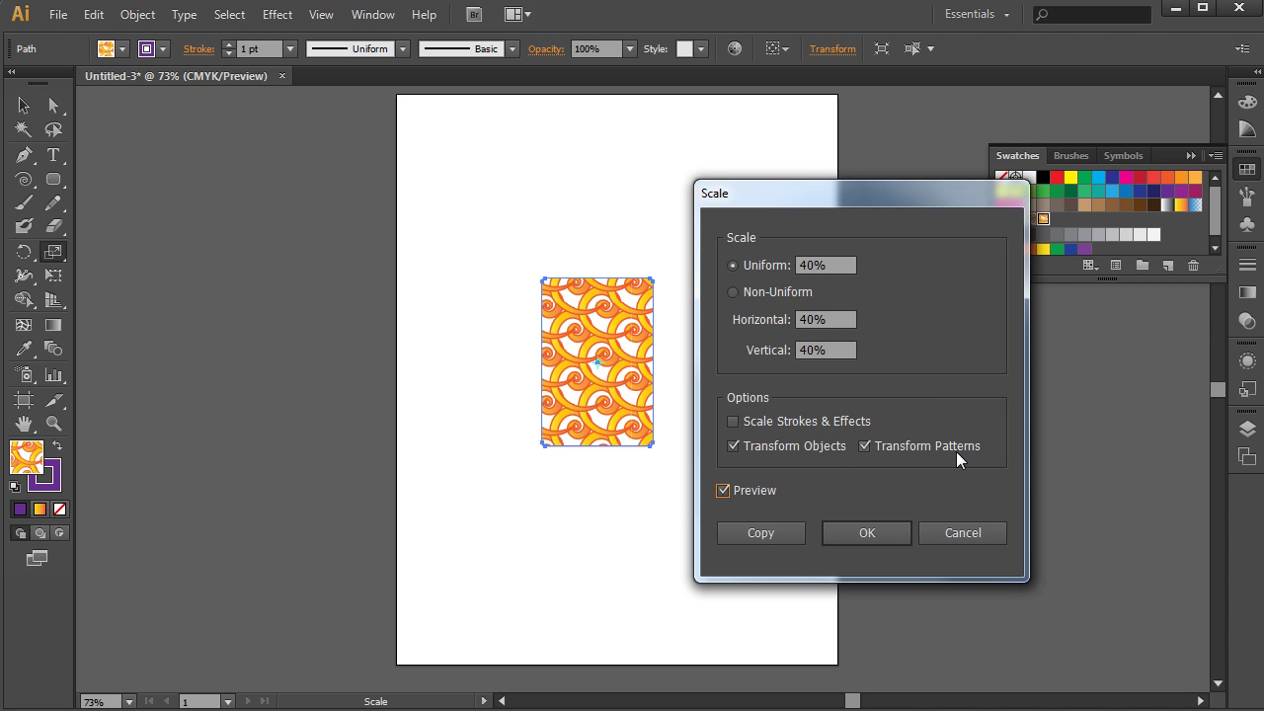
left_click(732, 445)
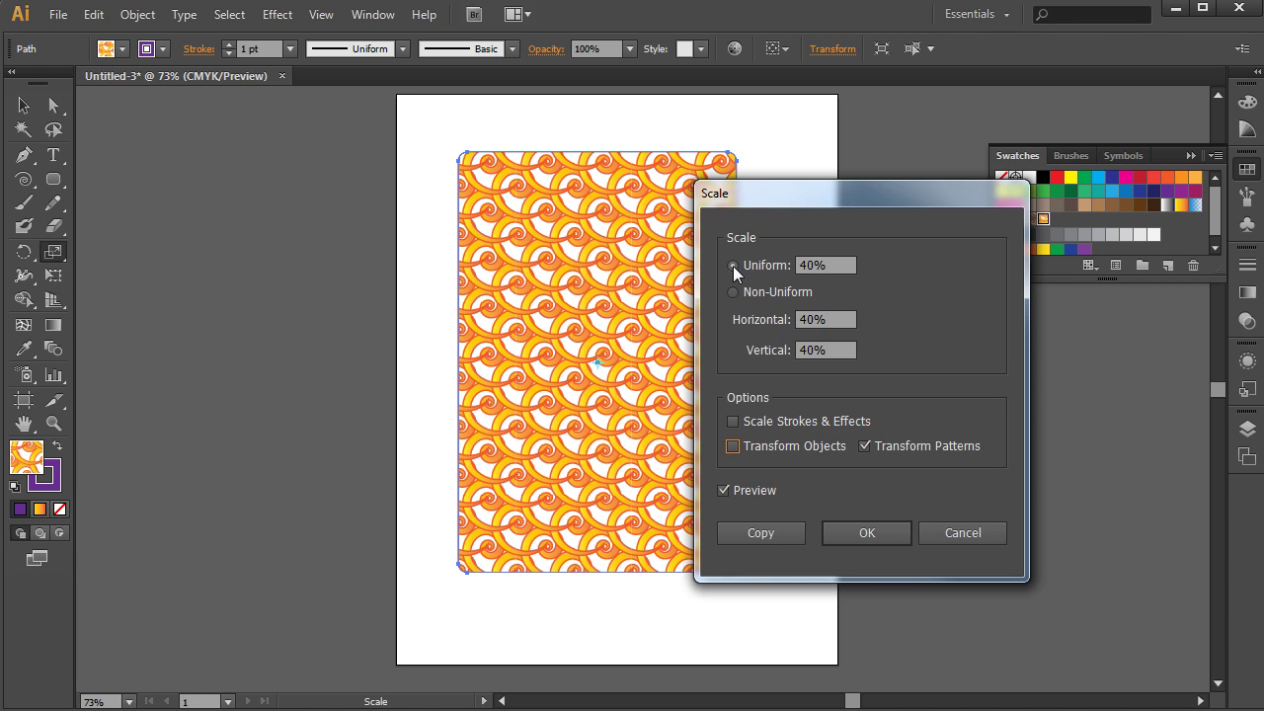
Step: Set the uniform scale to 60%, then to 50%
left_click_drag(826, 267, 801, 261)
type("60")
key("Tab")
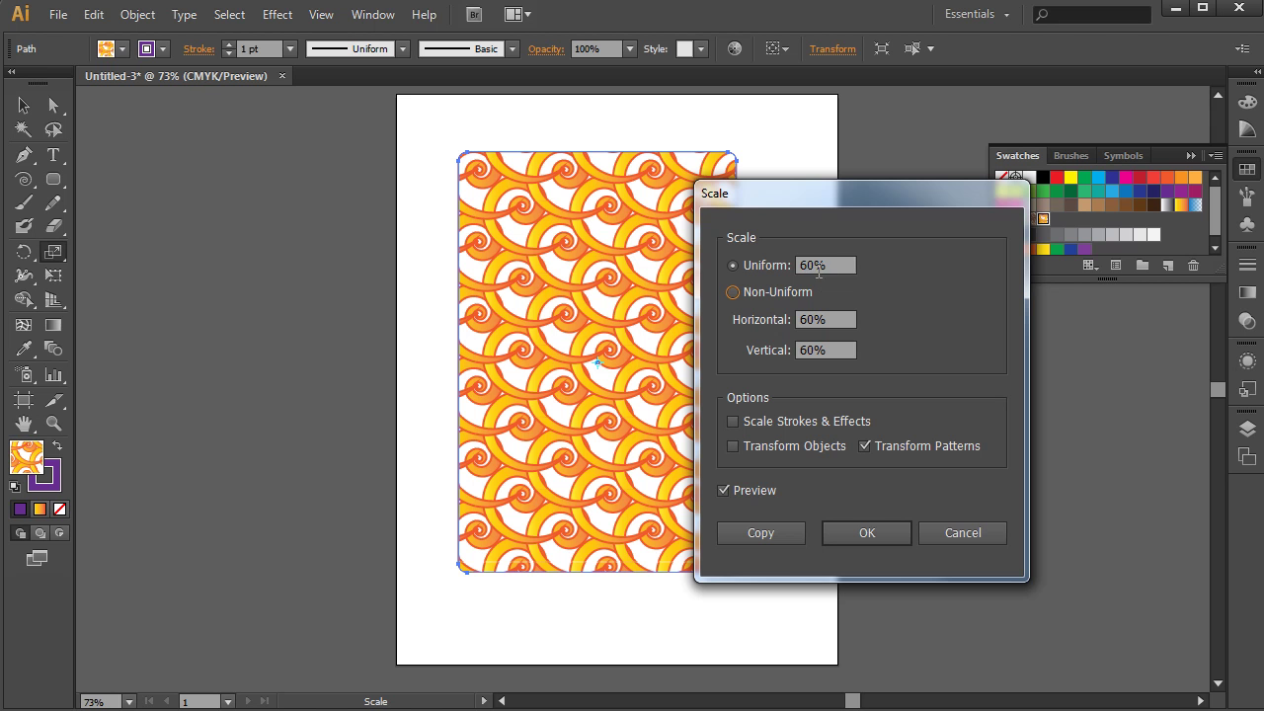
left_click_drag(839, 264, 800, 272)
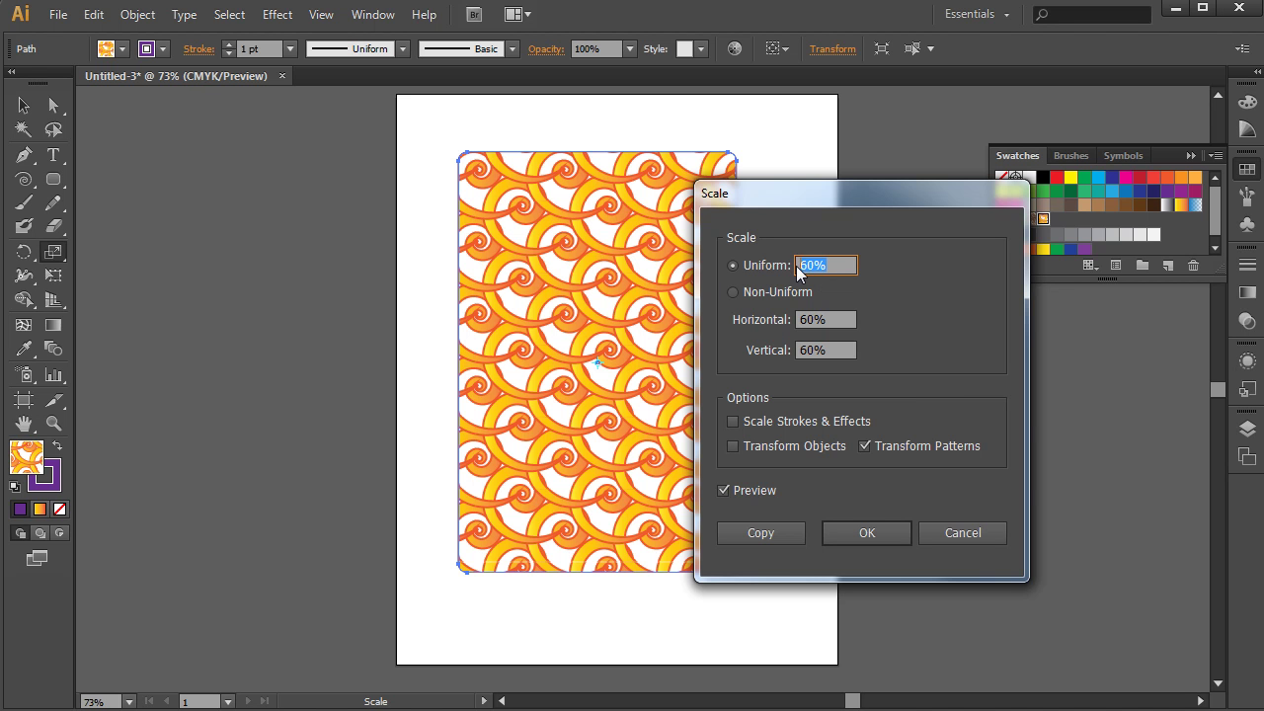
type("50")
left_click(835, 317)
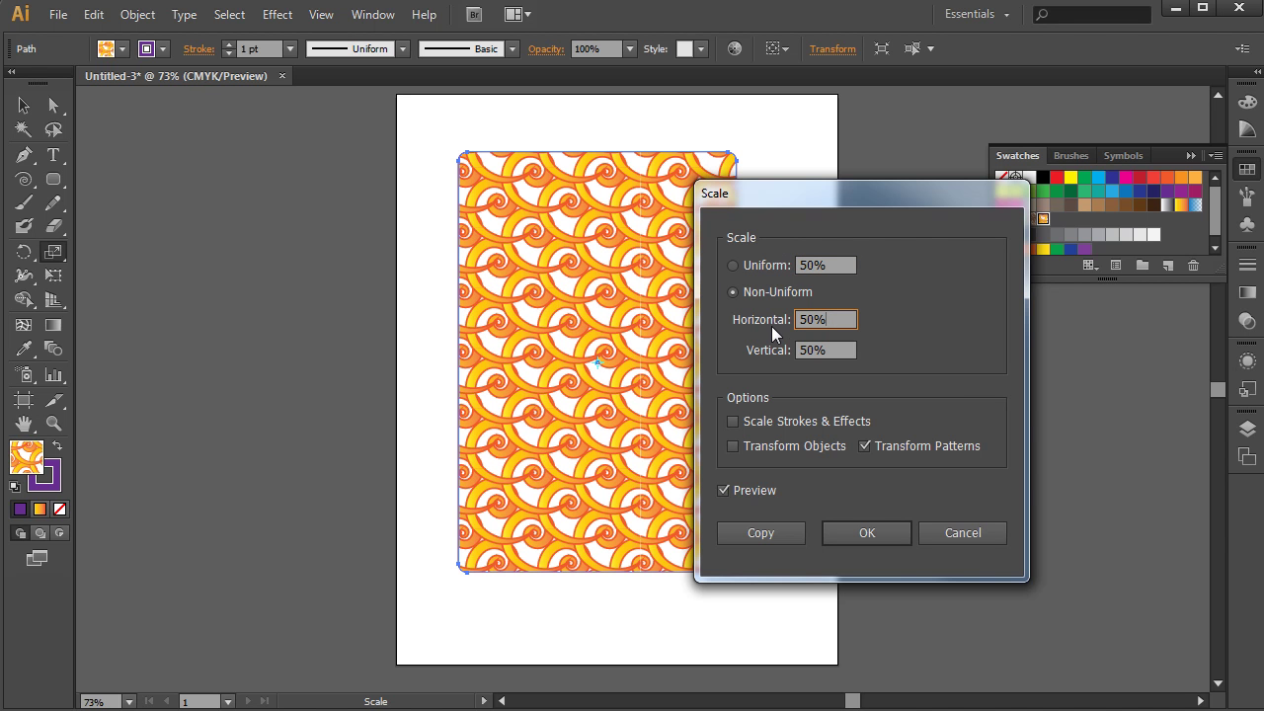
Step: Apply the 50% pattern scale and show the Appearance panel, enlarged
left_click(873, 533)
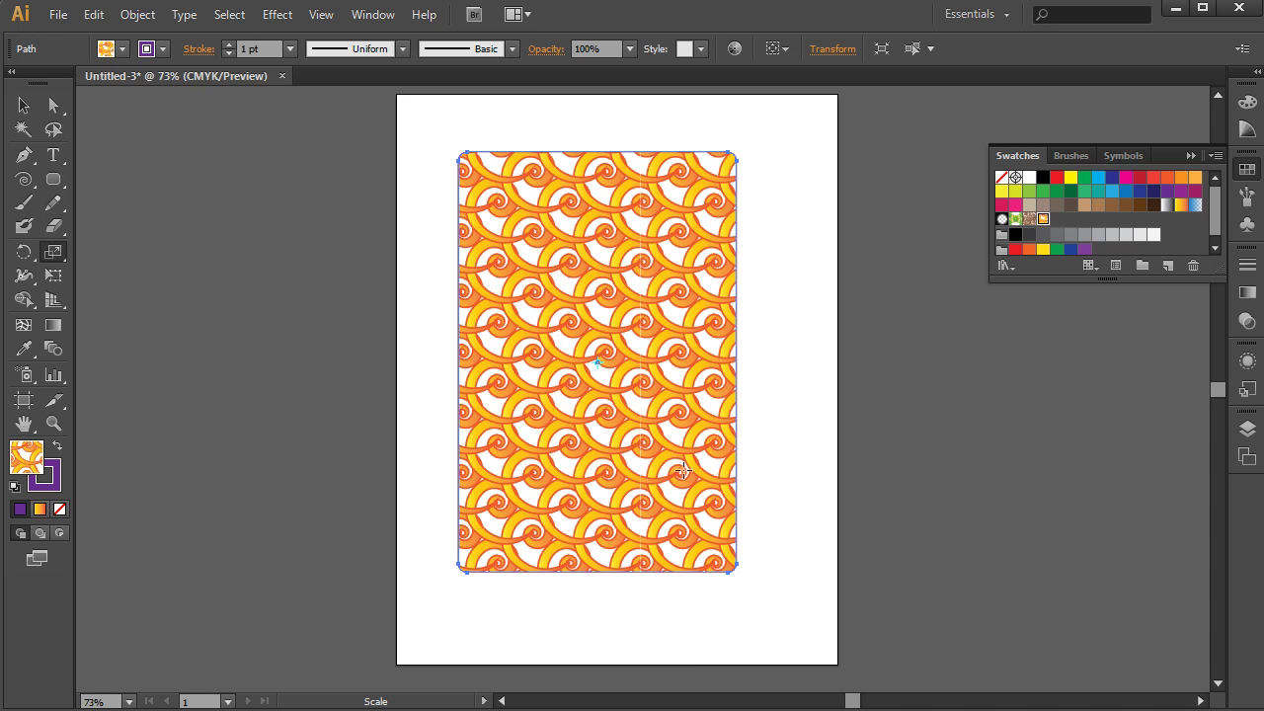
left_click(378, 18)
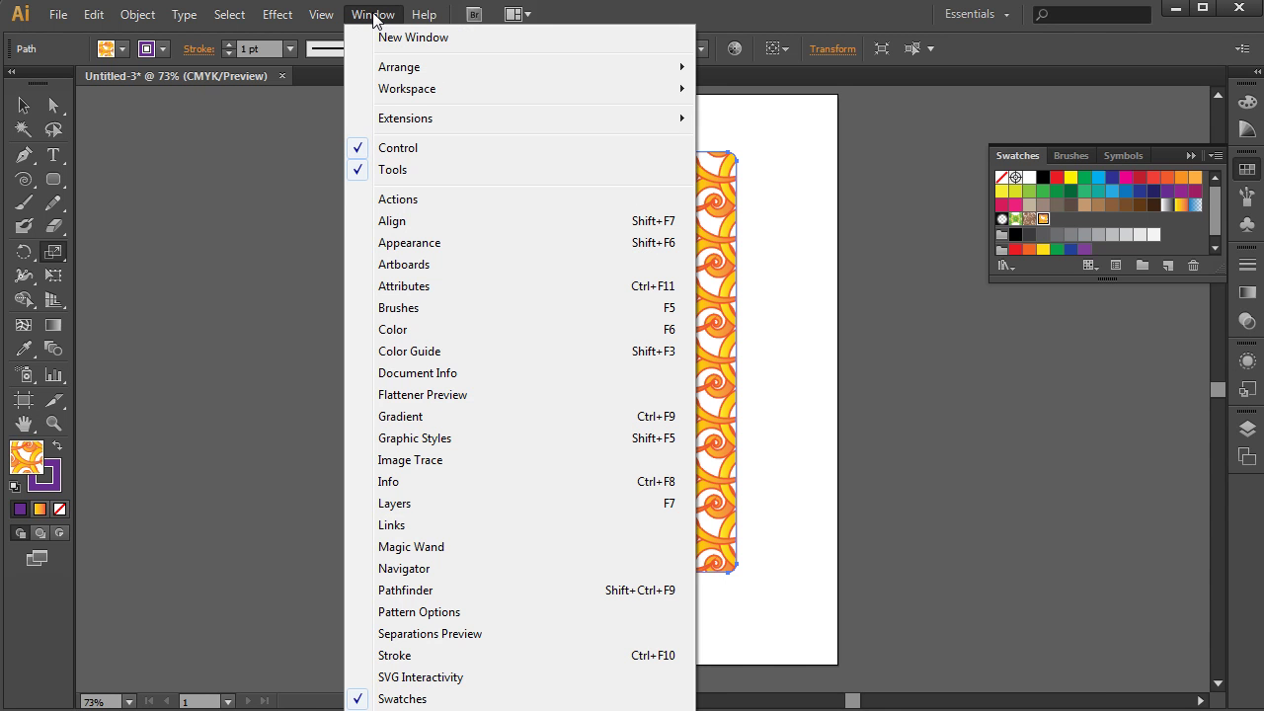
left_click(408, 242)
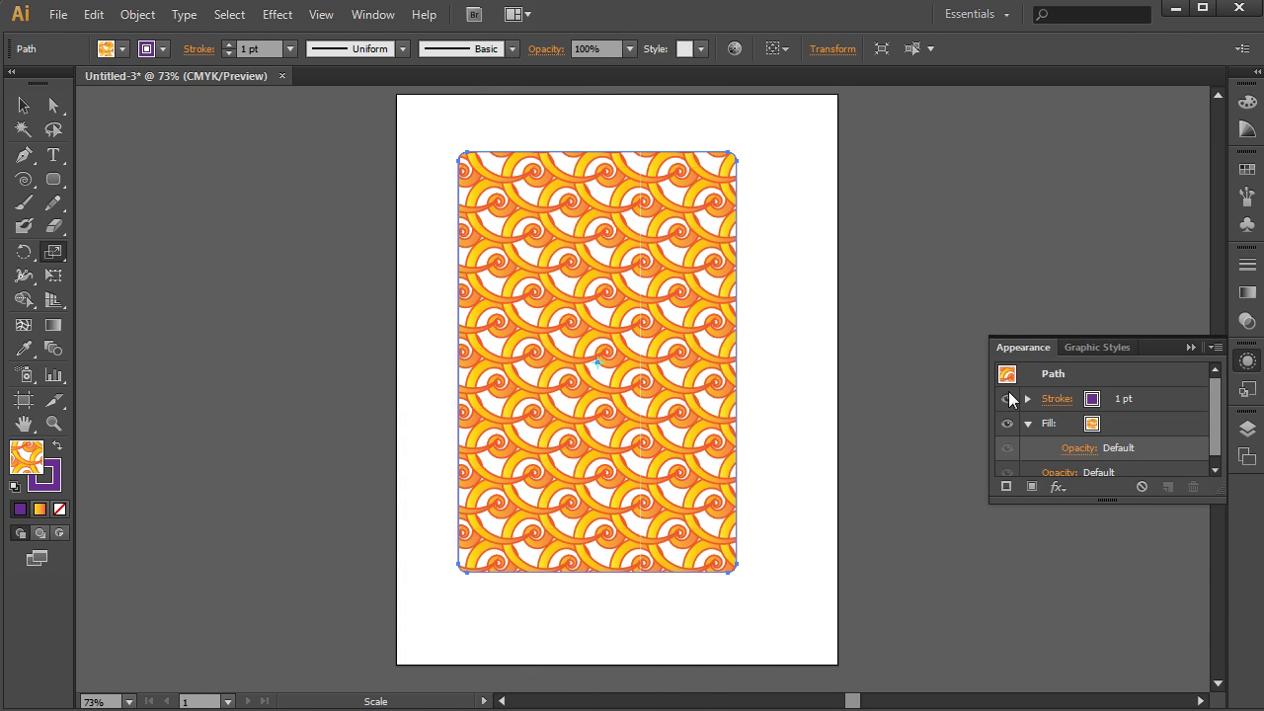
left_click_drag(1220, 497, 1220, 571)
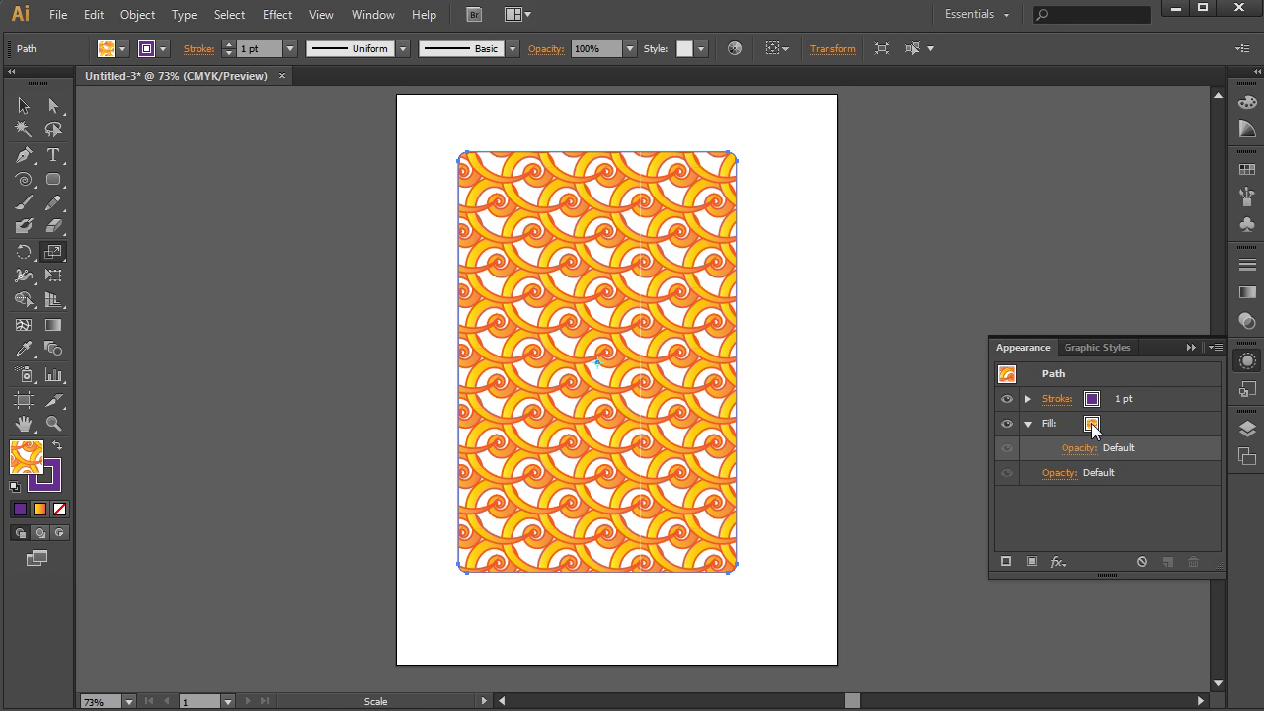
Step: Duplicate the rectangle's pattern fill in the Appearance panel and select the new fill
left_click(1028, 422)
left_click(1028, 423)
left_click(1028, 422)
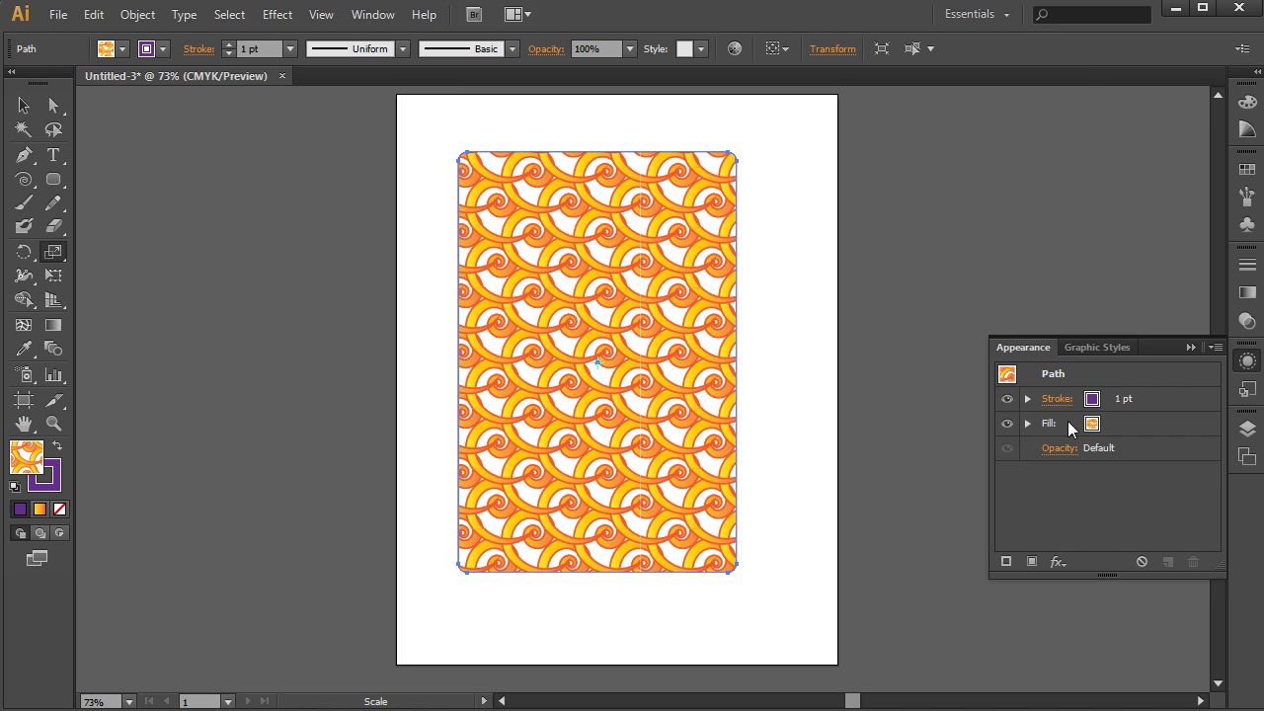
left_click(1047, 422)
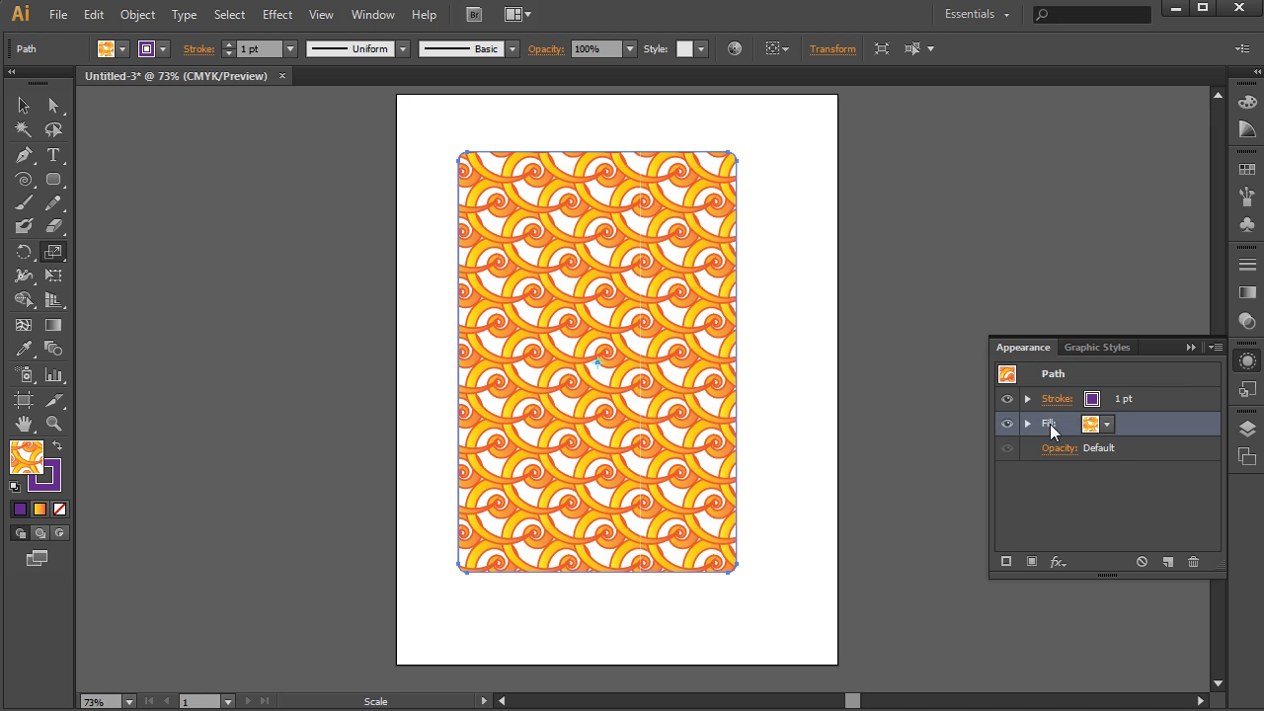
left_click(1168, 562)
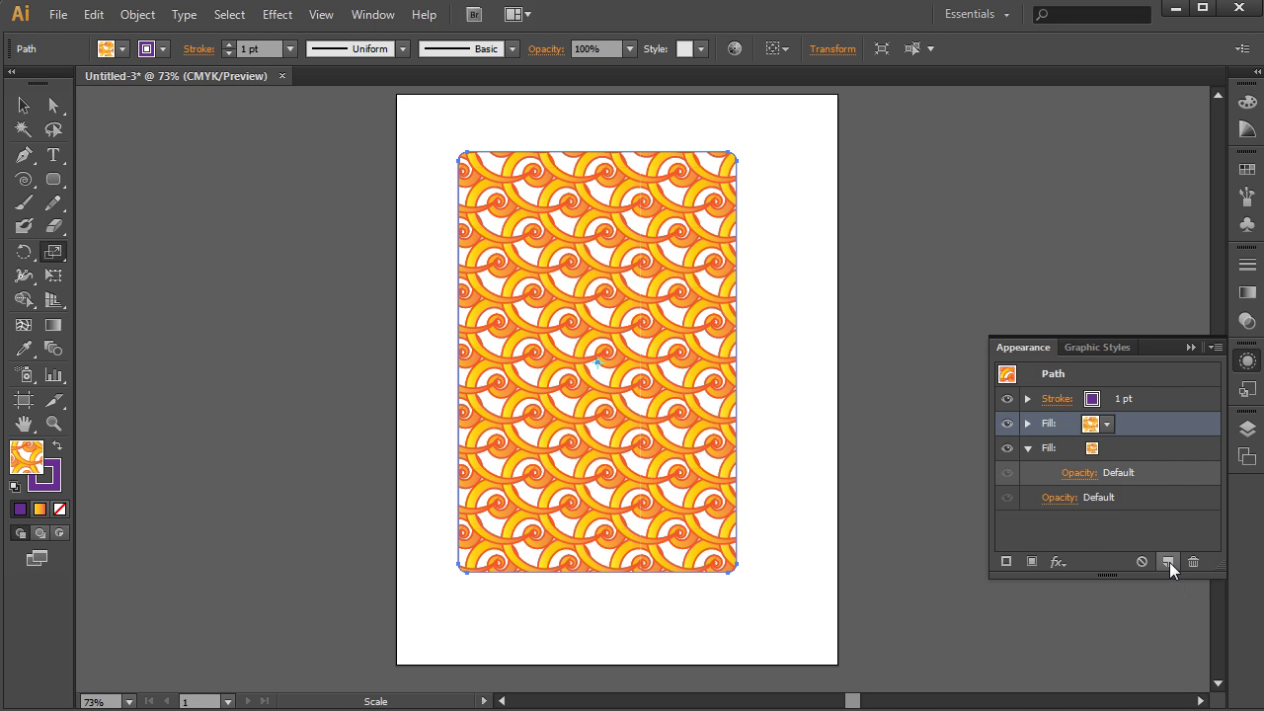
left_click(1028, 447)
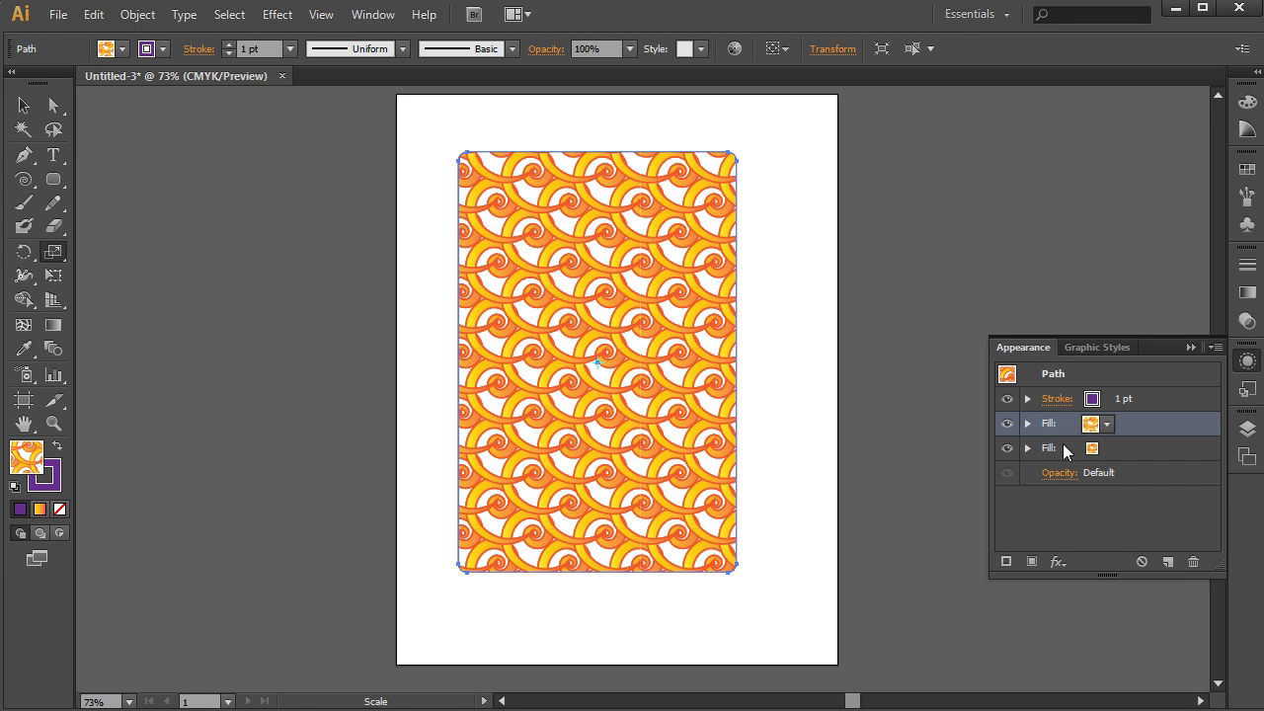
left_click(1091, 449)
Step: Make the second fill the C=0 M=50 Y=100 K=0 orange swatch, keeping overall object opacity at 100%
left_click(1108, 449)
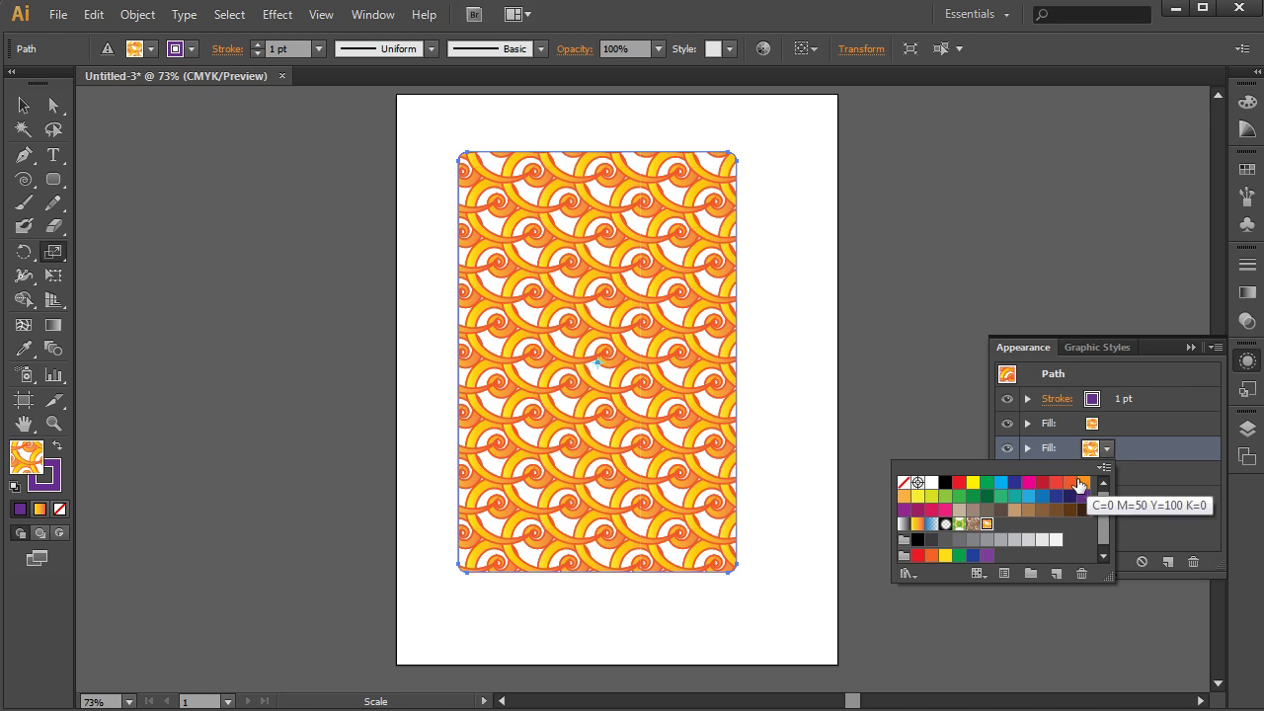
left_click(1082, 484)
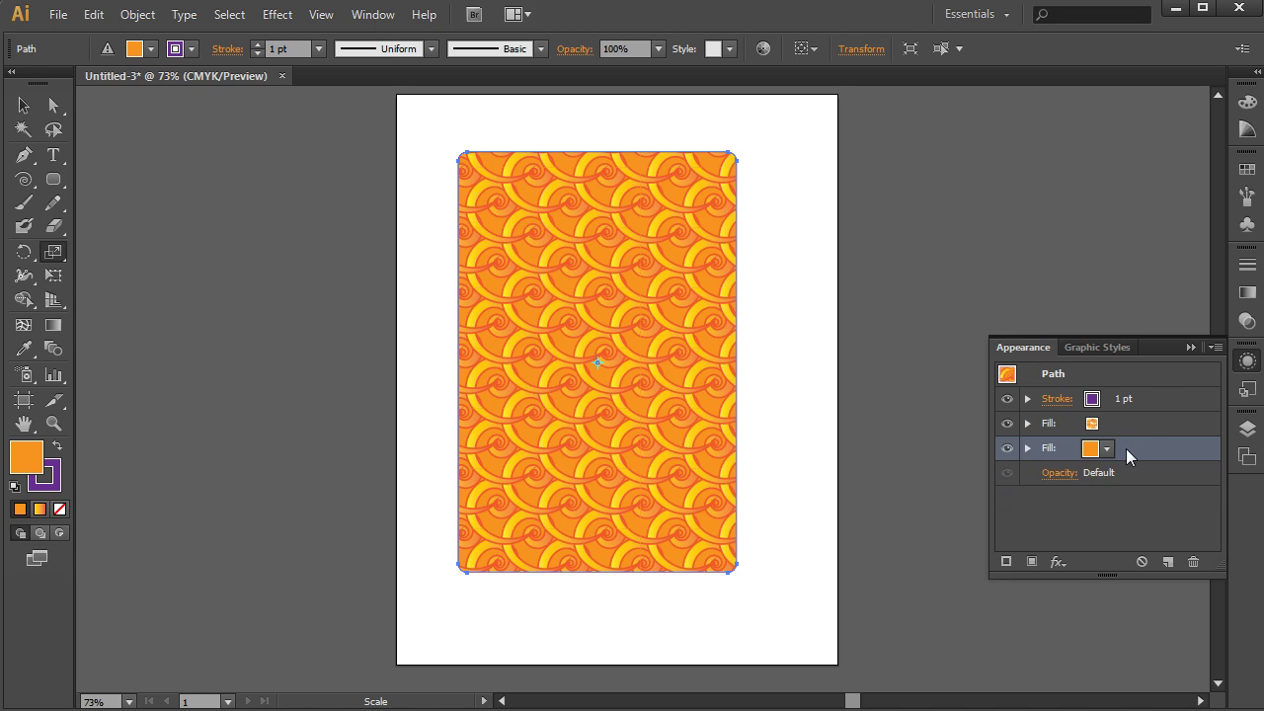
left_click(1064, 478)
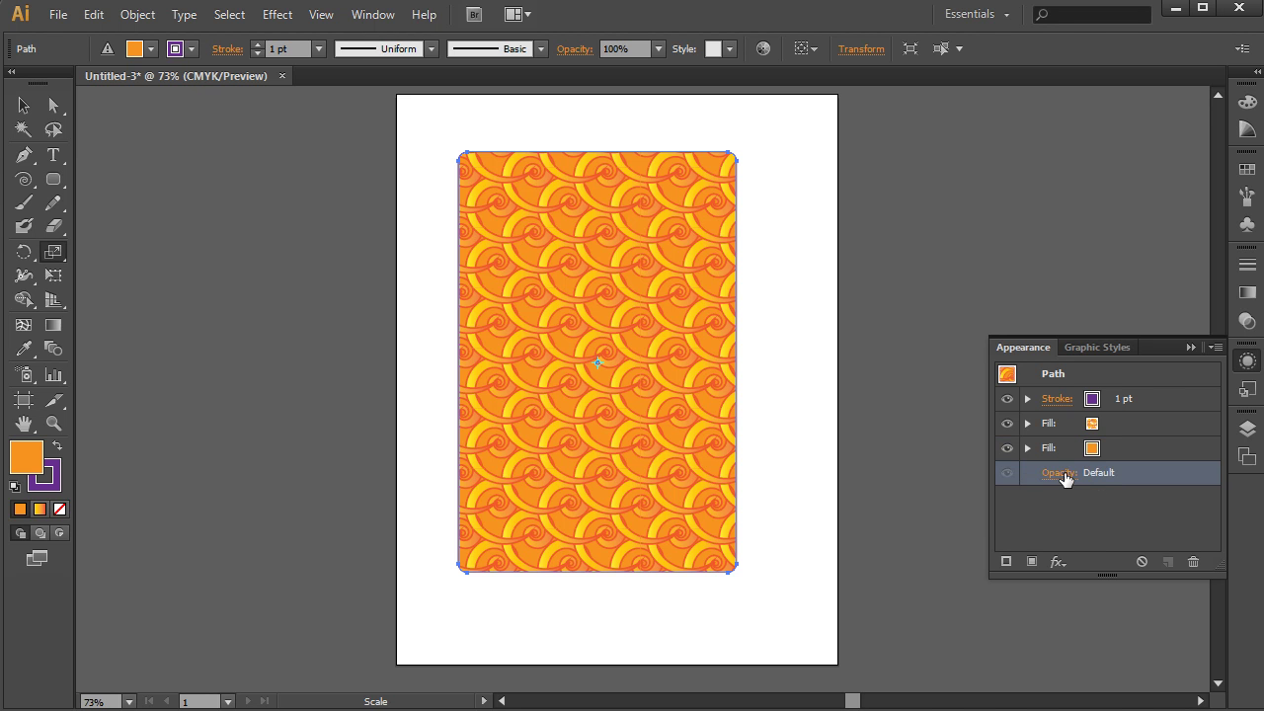
left_click(1064, 478)
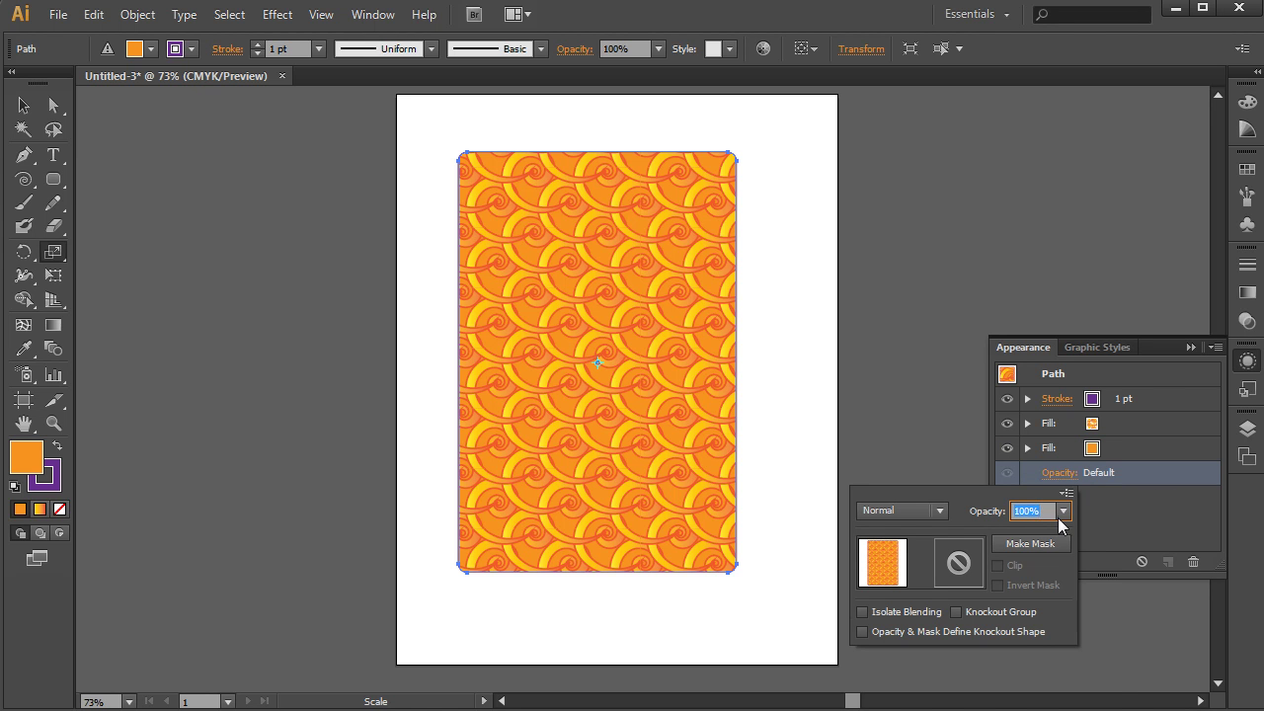
left_click(1062, 511)
left_click(1078, 587)
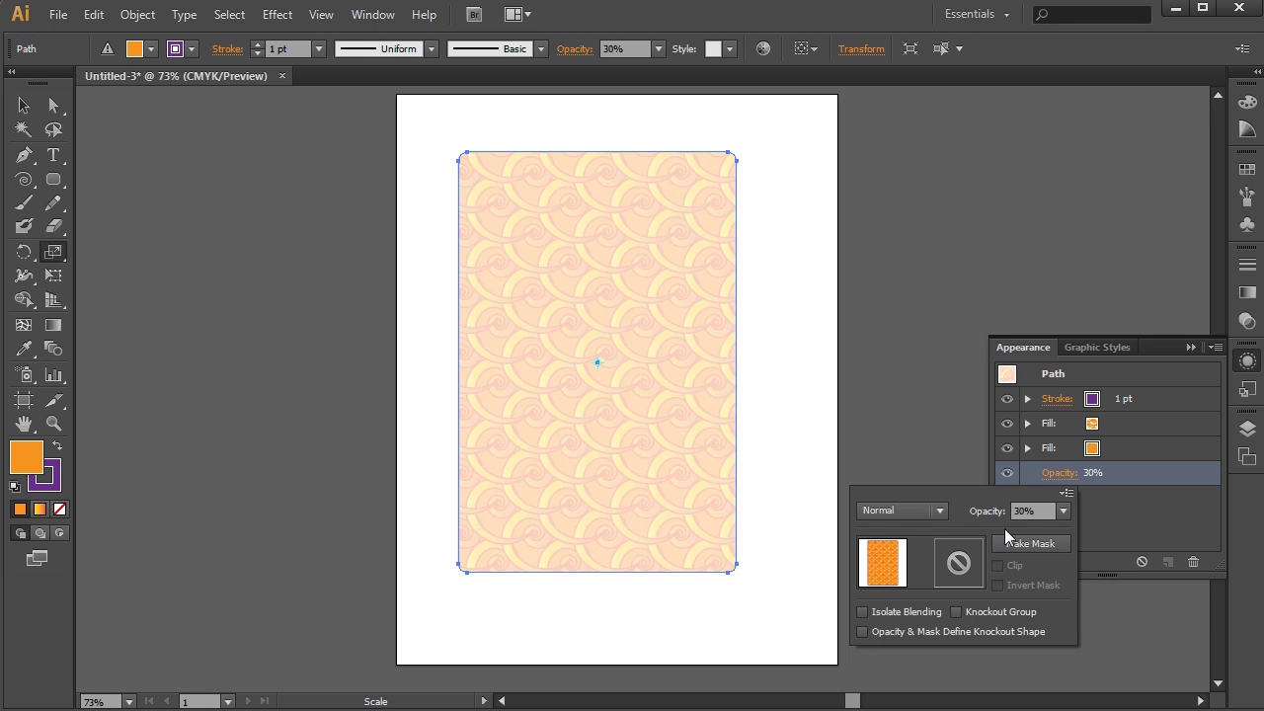
left_click(1063, 510)
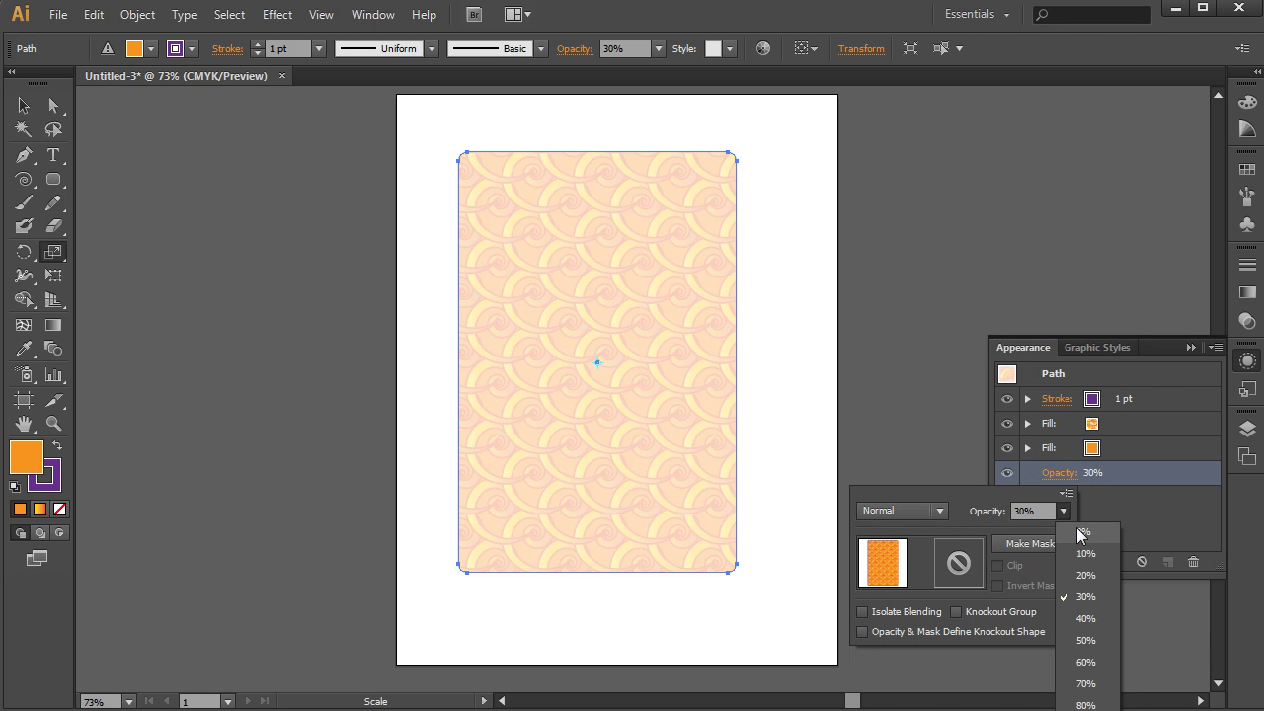
left_click(1086, 703)
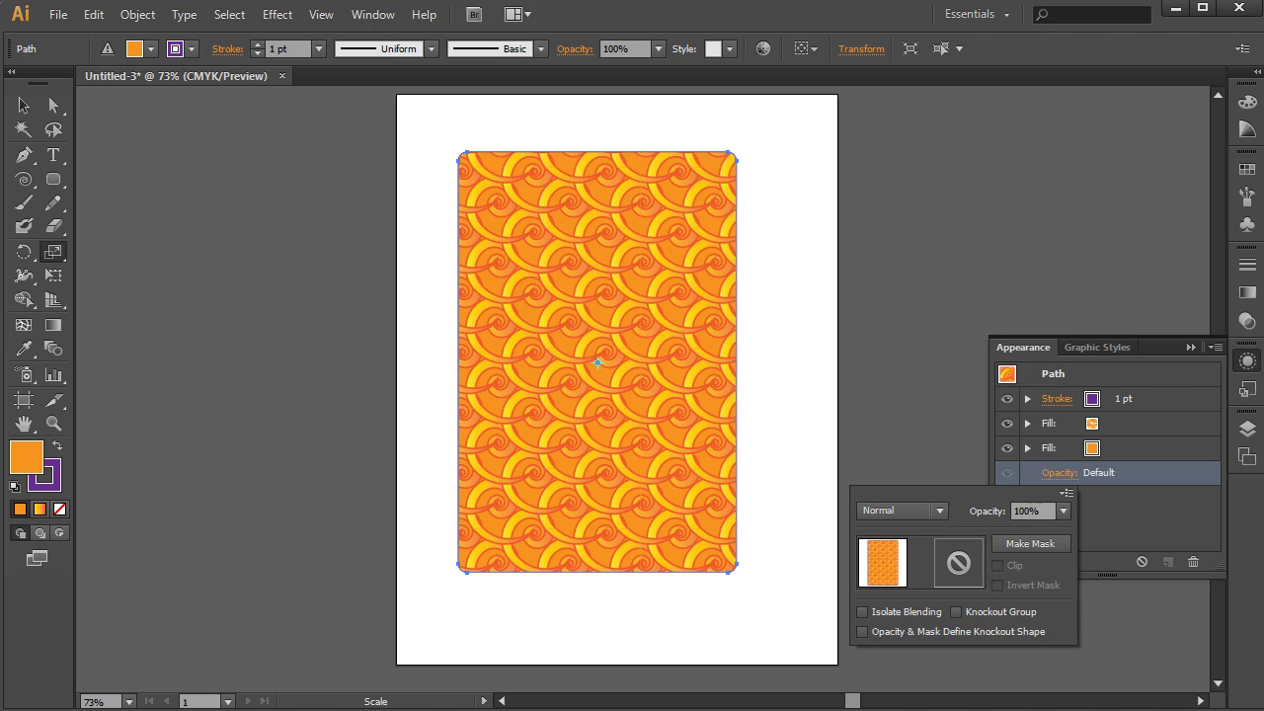
left_click(1116, 530)
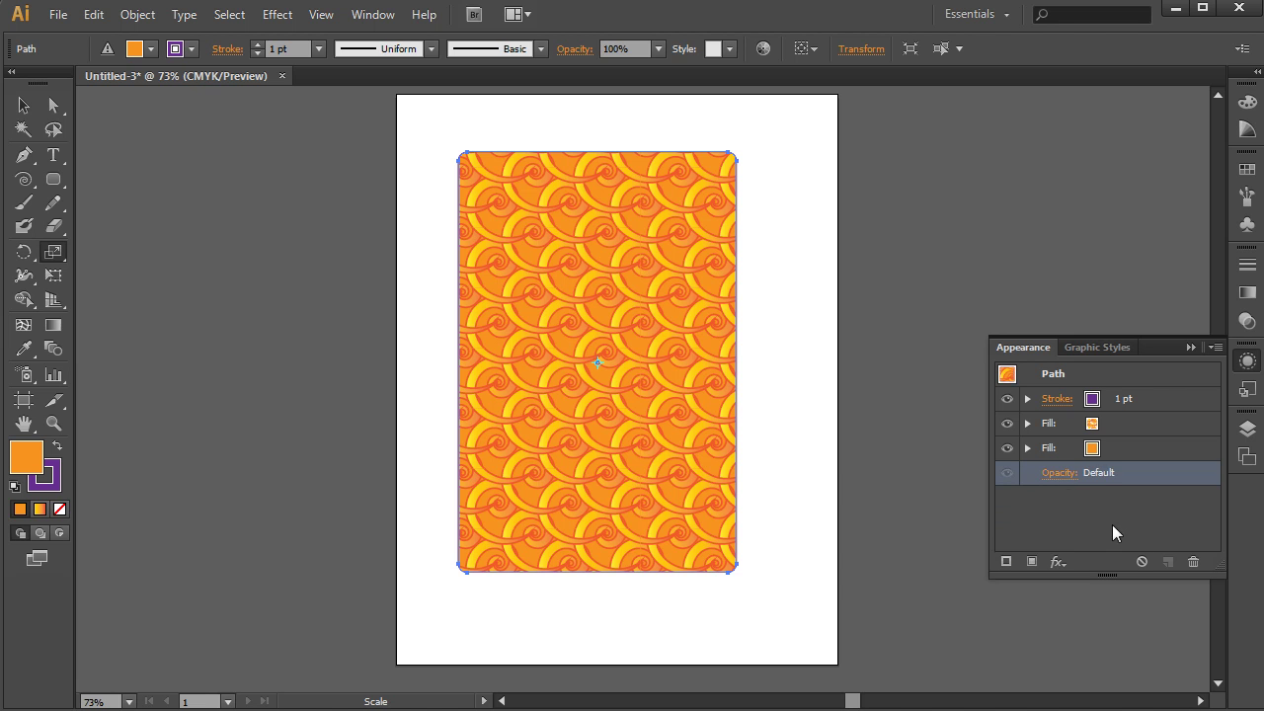
Step: Set the orange fill's own opacity to 30%
left_click(1028, 447)
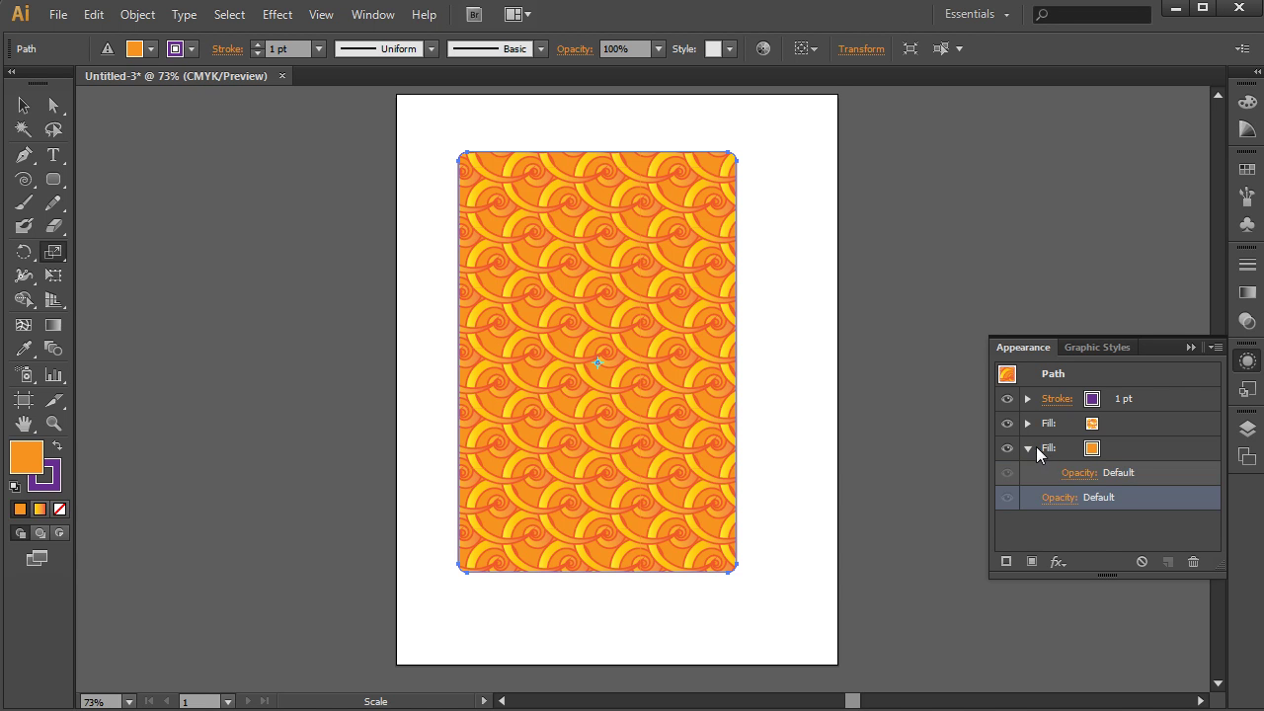
left_click(1086, 474)
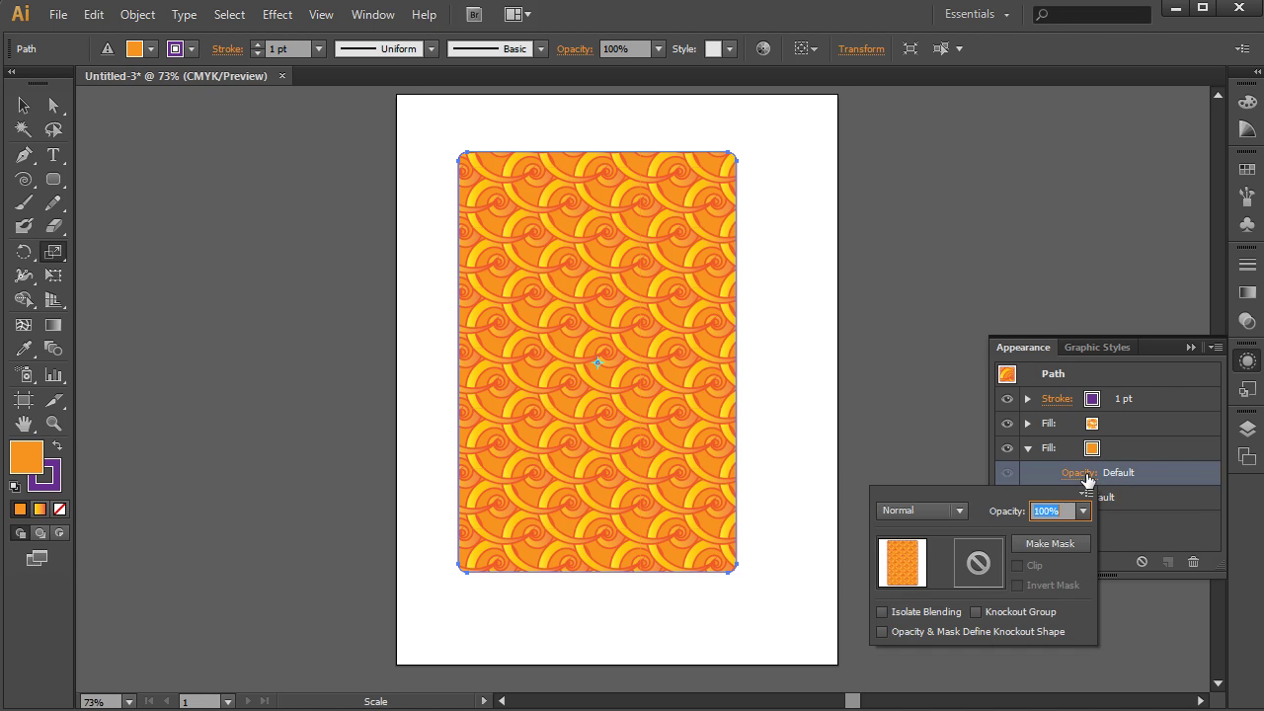
left_click(1083, 510)
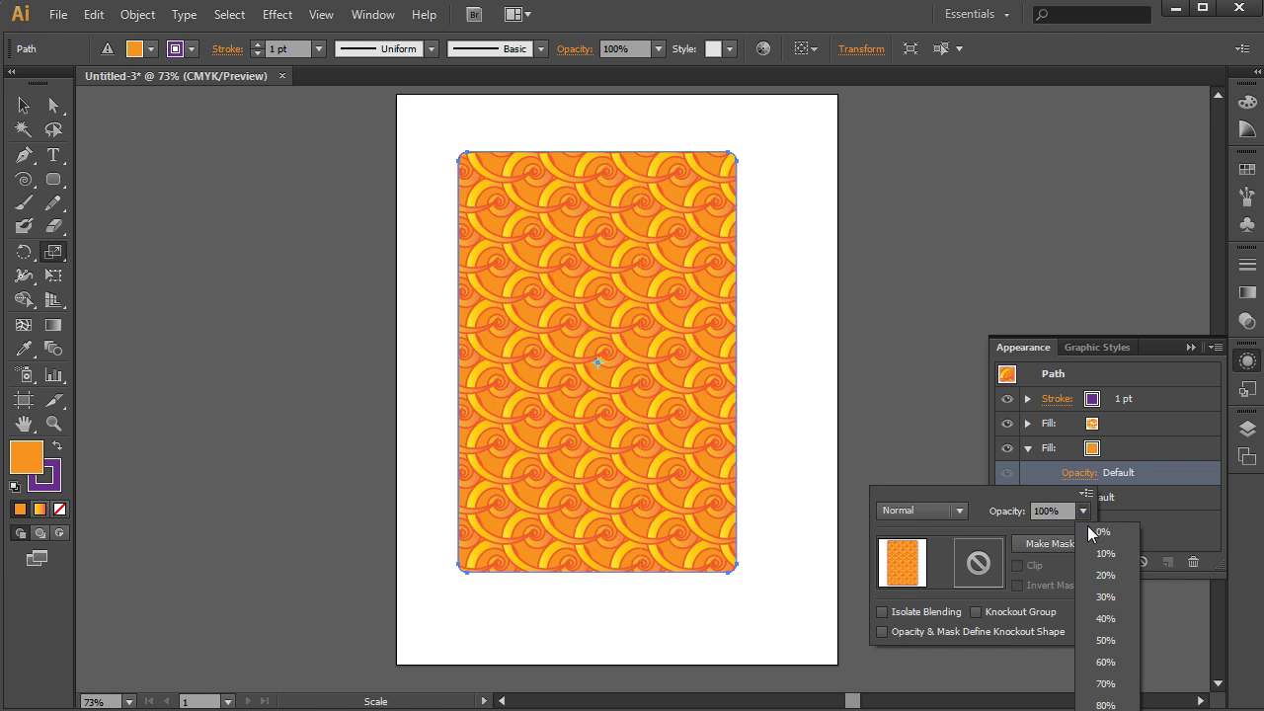
left_click(1103, 589)
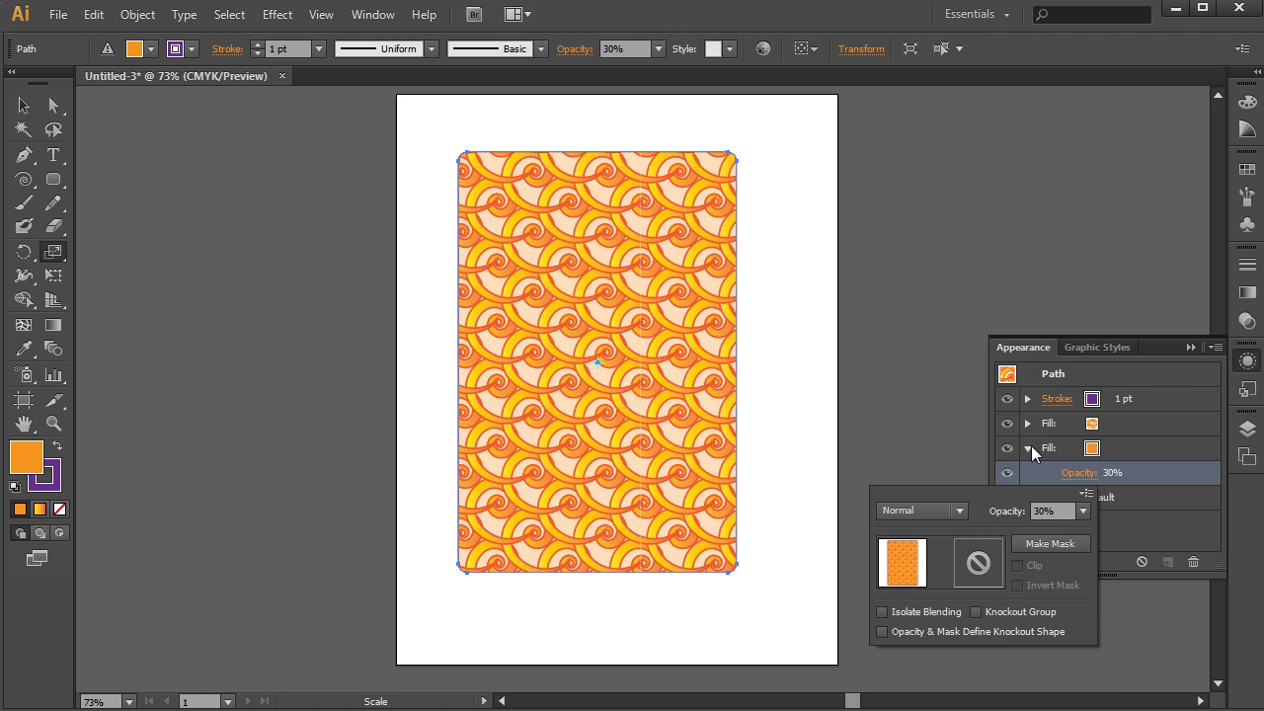
left_click(1029, 444)
left_click(1029, 447)
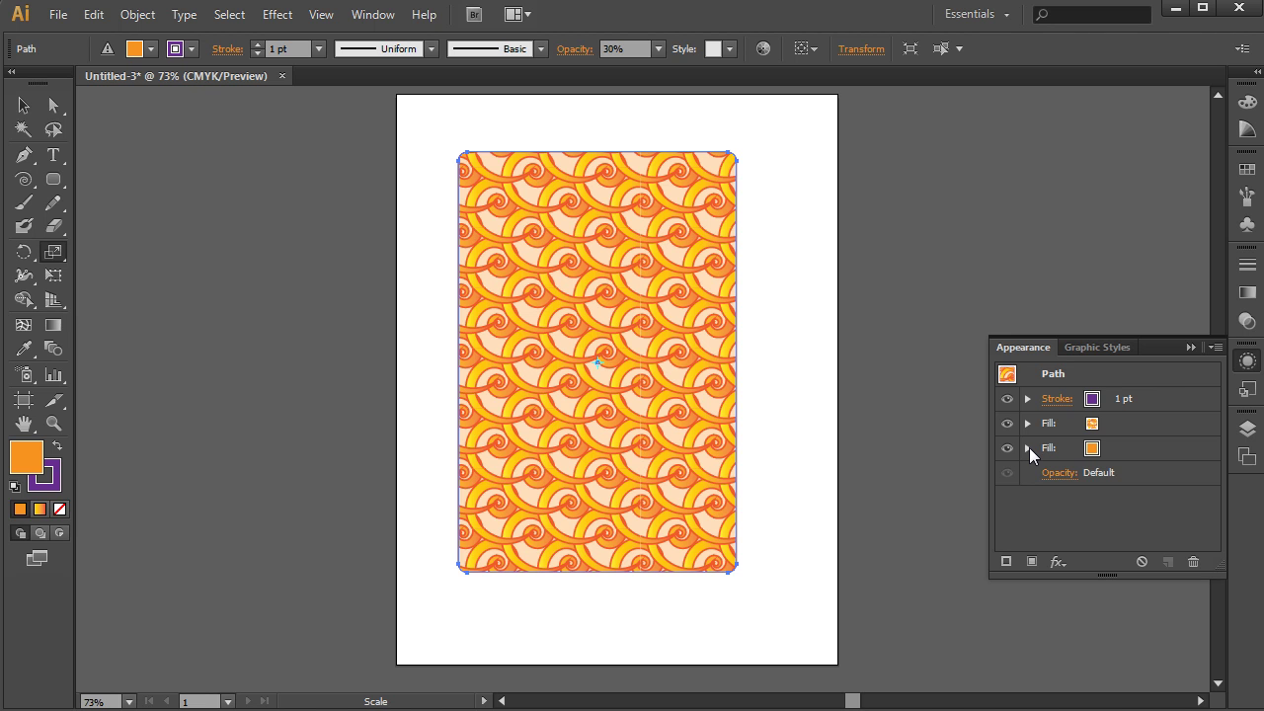